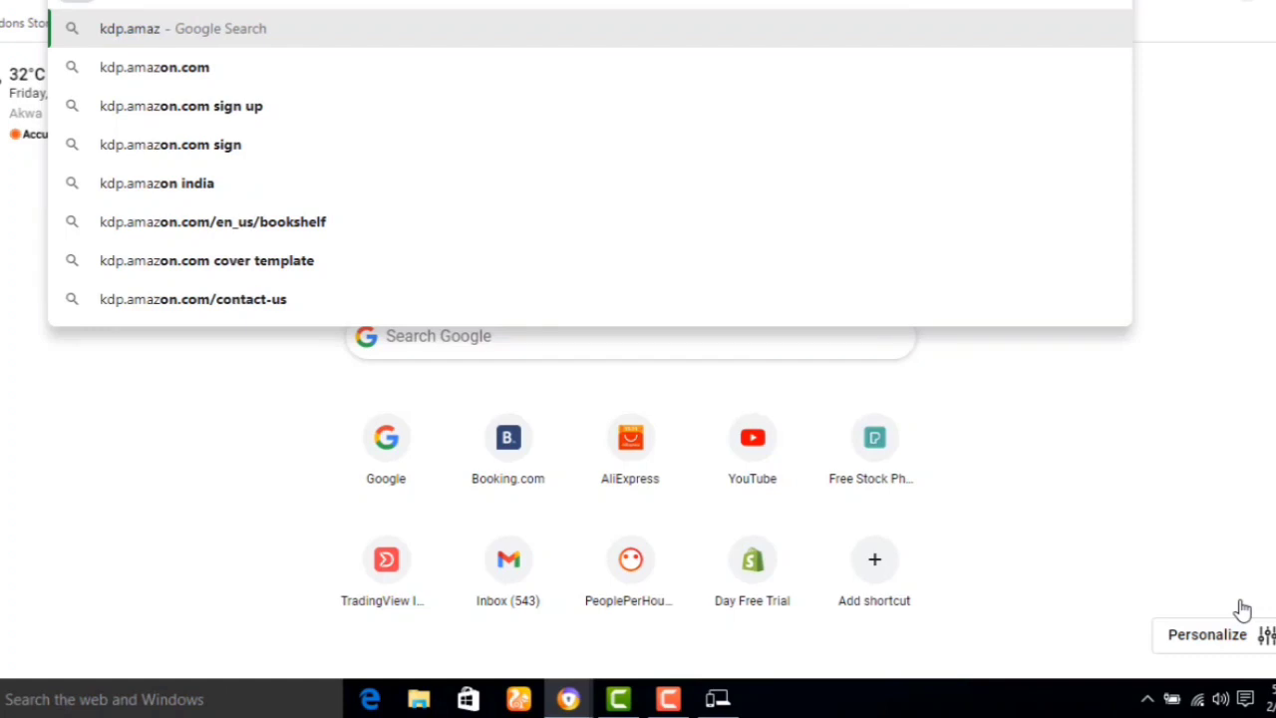
- Finish entering kdp.amazon.com in Chrome's address bar and load the KDP home page
{"action": "type", "text": "on."}
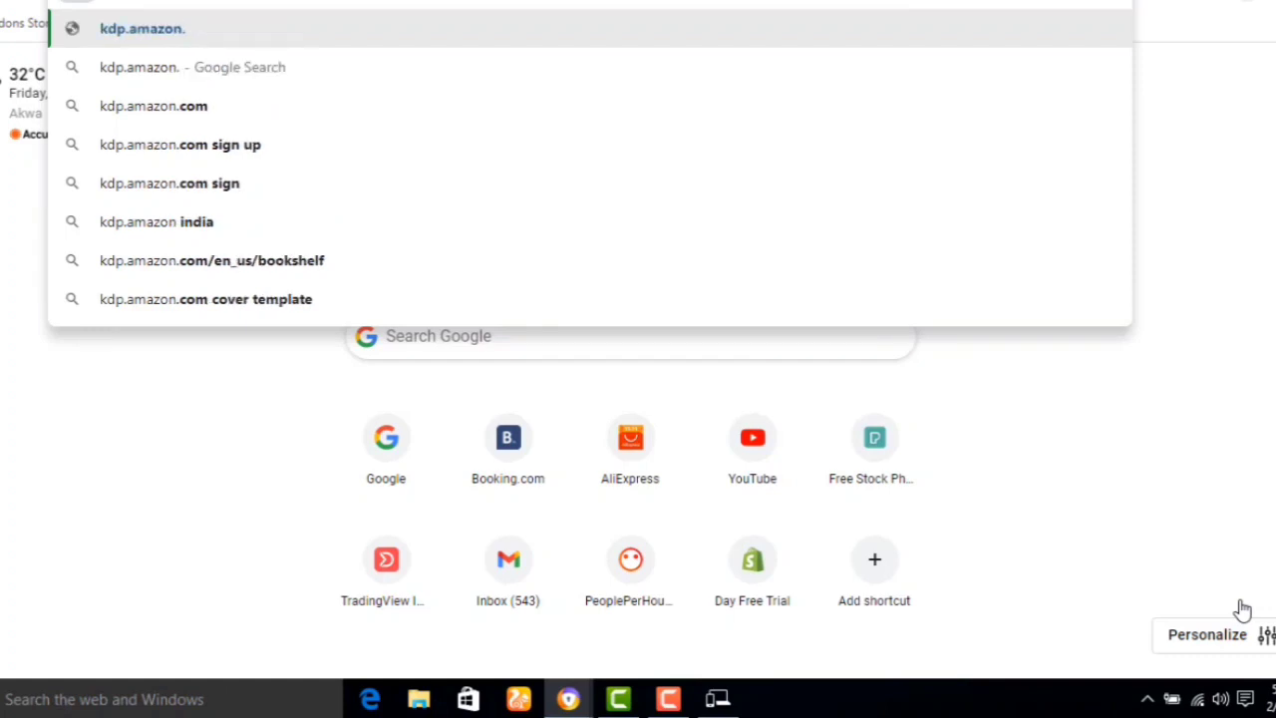
{"action": "type", "text": "com"}
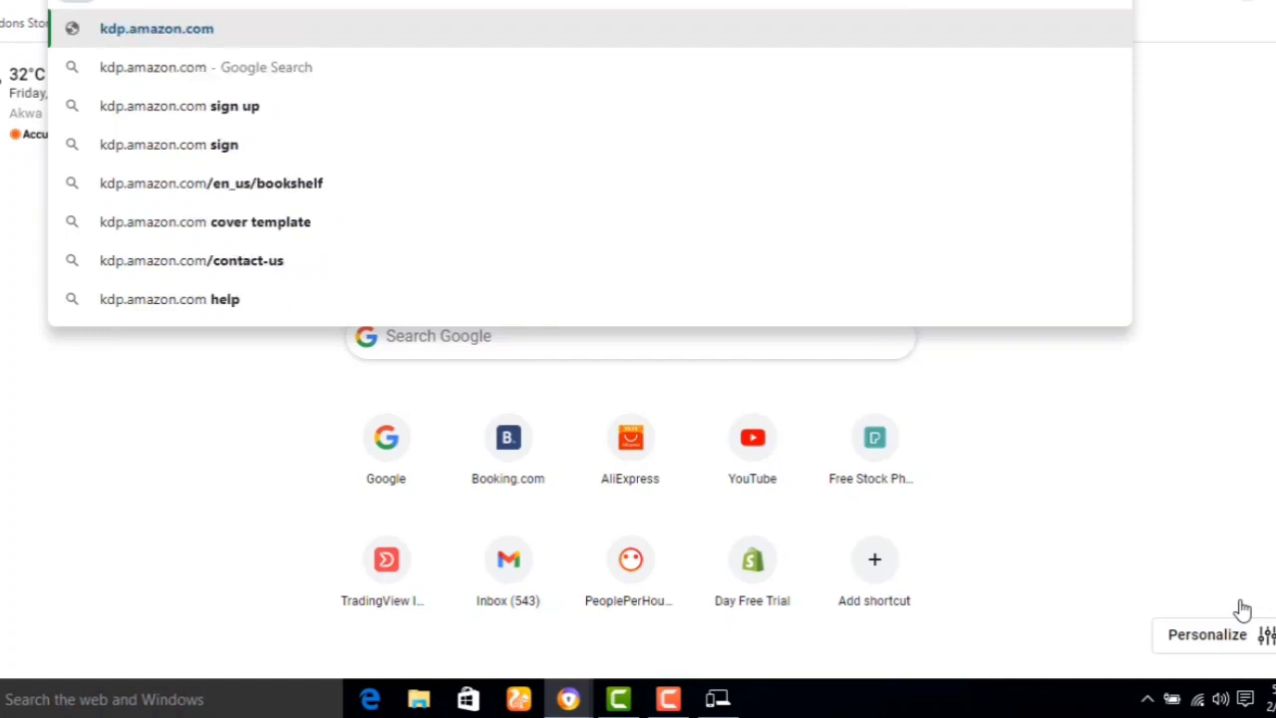
{"action": "key", "text": "Return"}
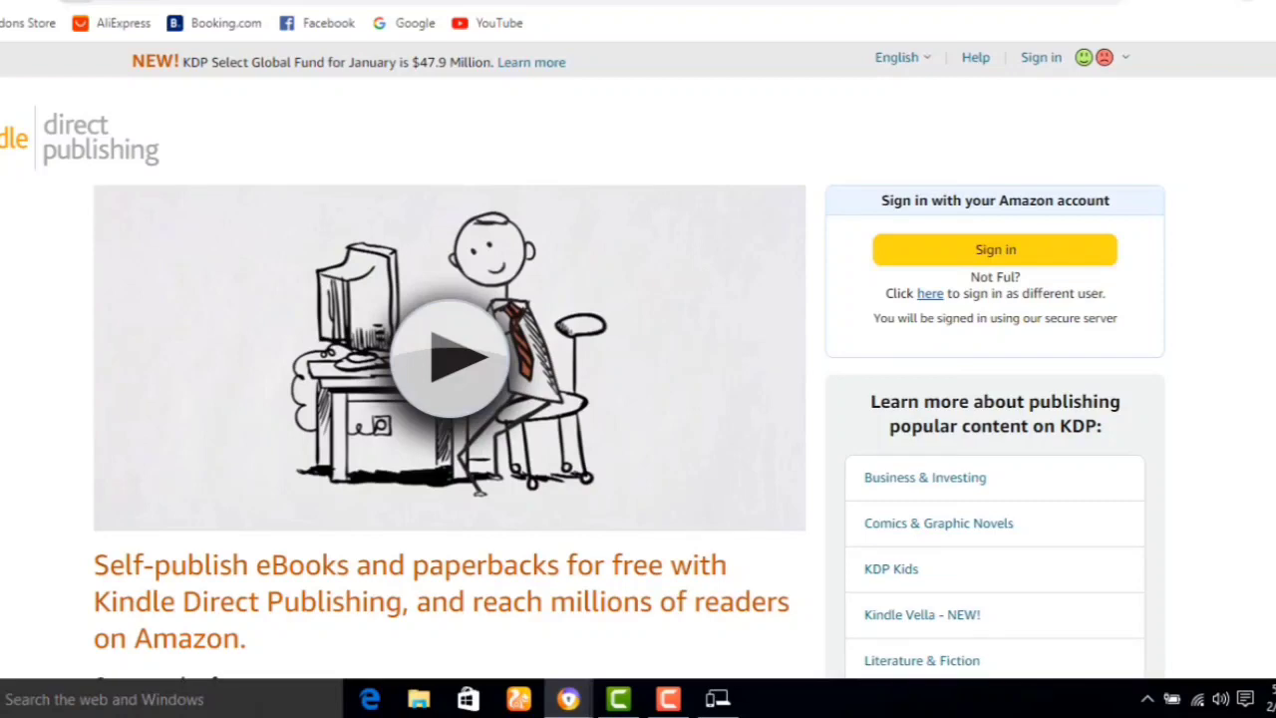
- Switch to a different user from the KDP home page and continue to the Amazon login form
{"action": "scroll", "coordinate": [598, 359], "scroll_direction": "down", "scroll_amount": 3}
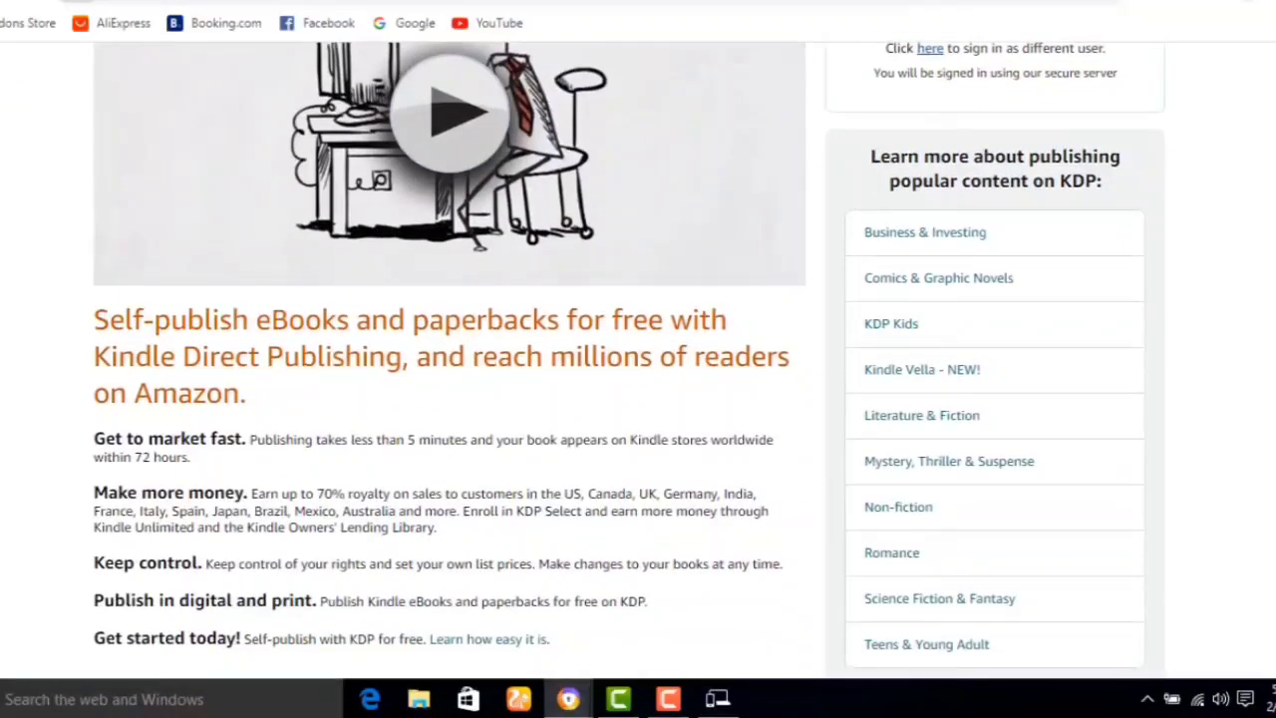
{"action": "scroll", "coordinate": [1097, 270], "scroll_direction": "down", "scroll_amount": 2}
{"action": "scroll", "coordinate": [1096, 271], "scroll_direction": "up", "scroll_amount": 5}
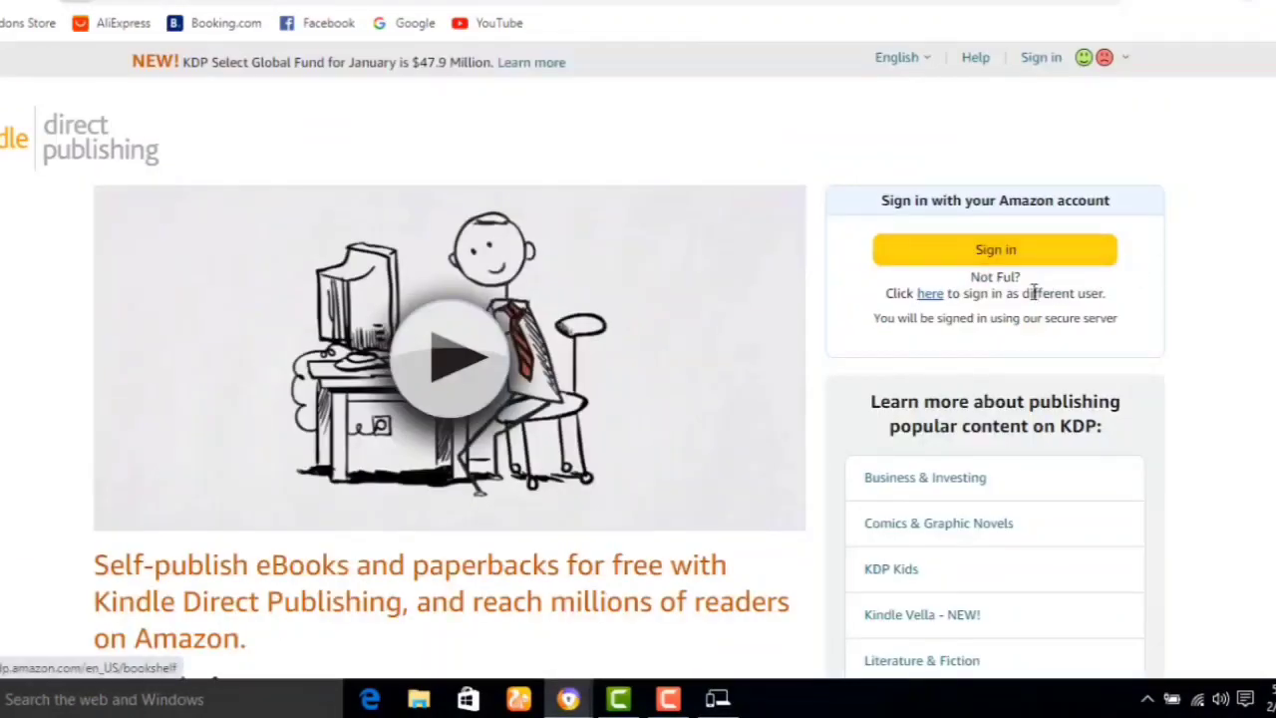
{"action": "left_click", "coordinate": [923, 299]}
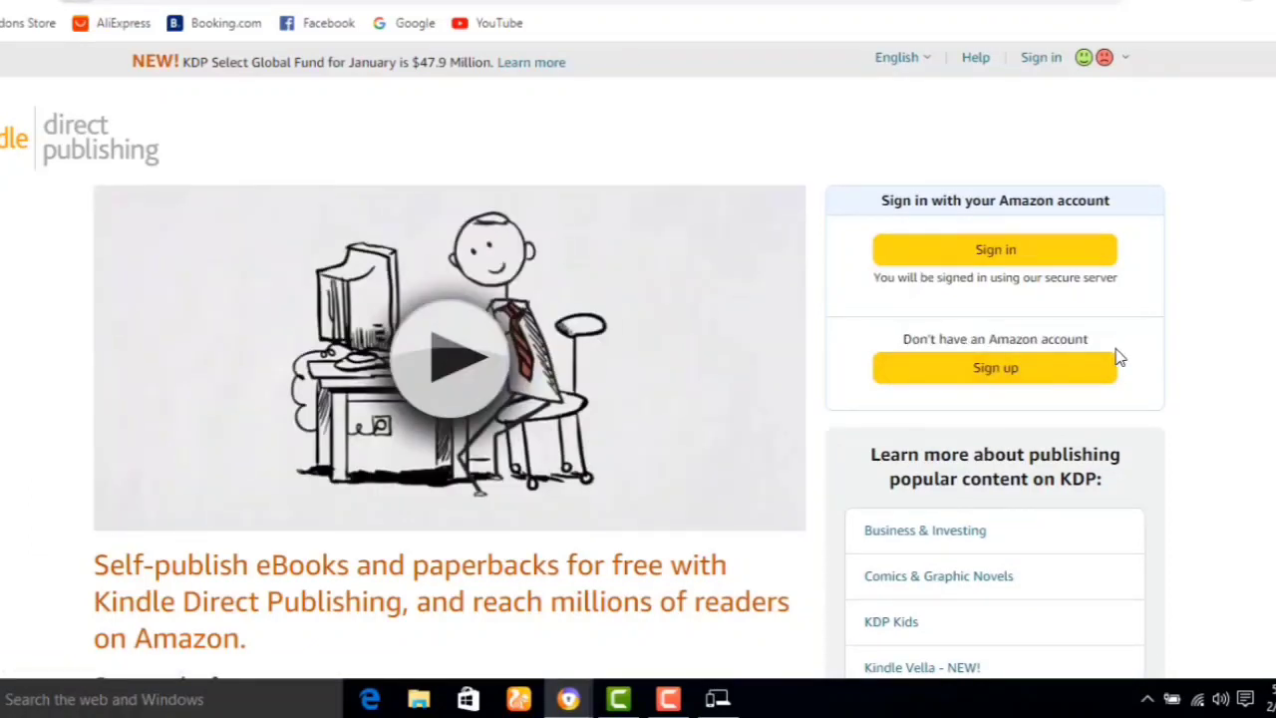
{"action": "left_click", "coordinate": [1065, 378]}
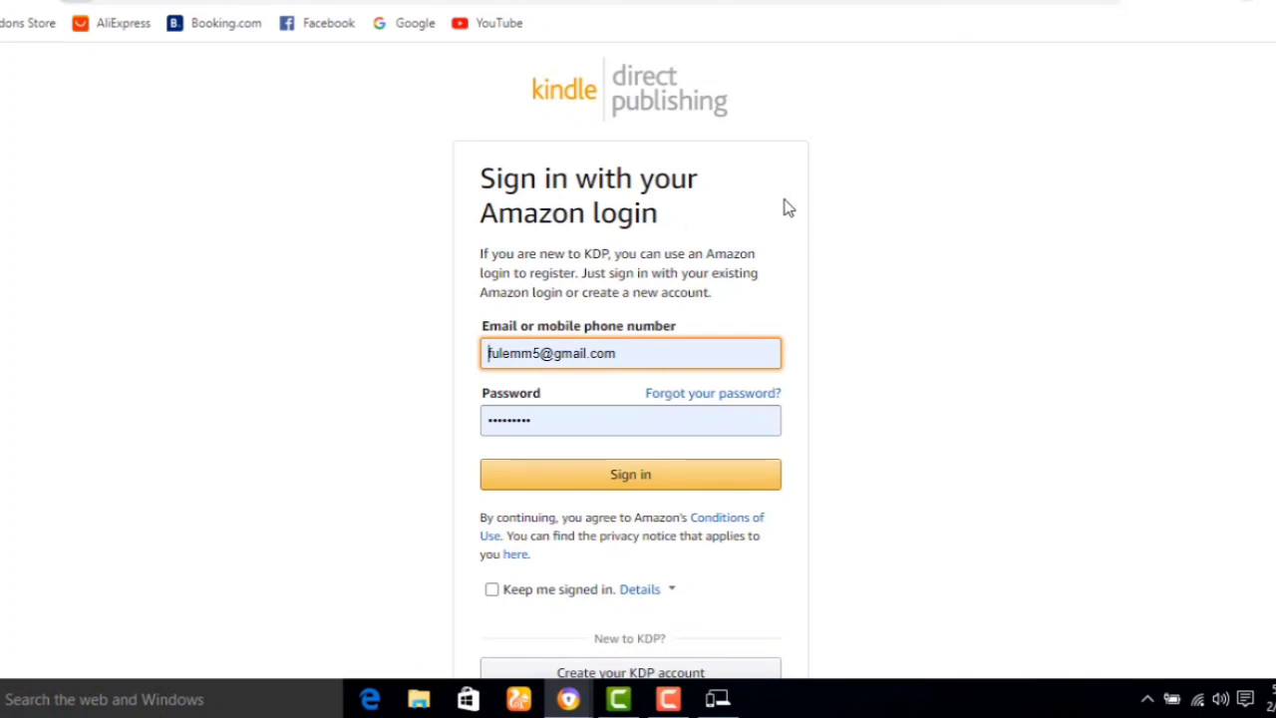
- Sign in with the prefilled credentials and agree to the KDP Terms and Conditions
{"action": "left_click", "coordinate": [588, 474]}
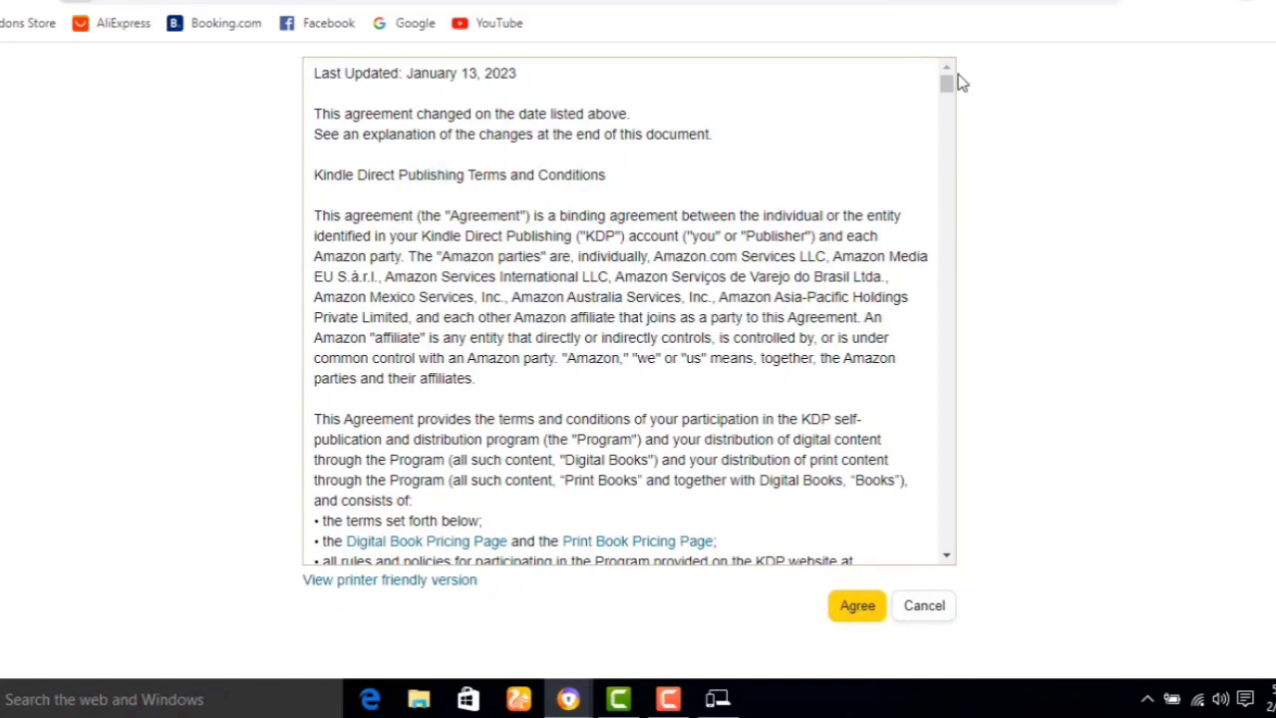
{"action": "left_click_drag", "start_coordinate": [949, 99], "coordinate": [959, 549]}
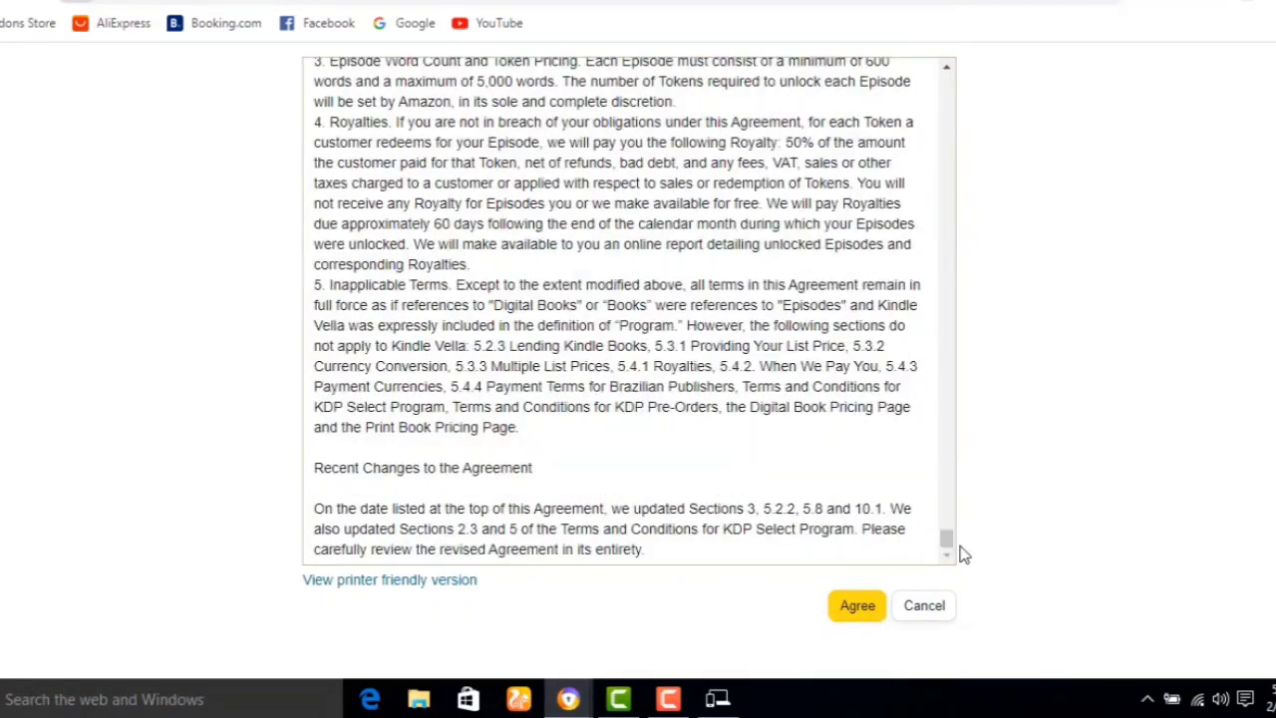
{"action": "left_click", "coordinate": [858, 607]}
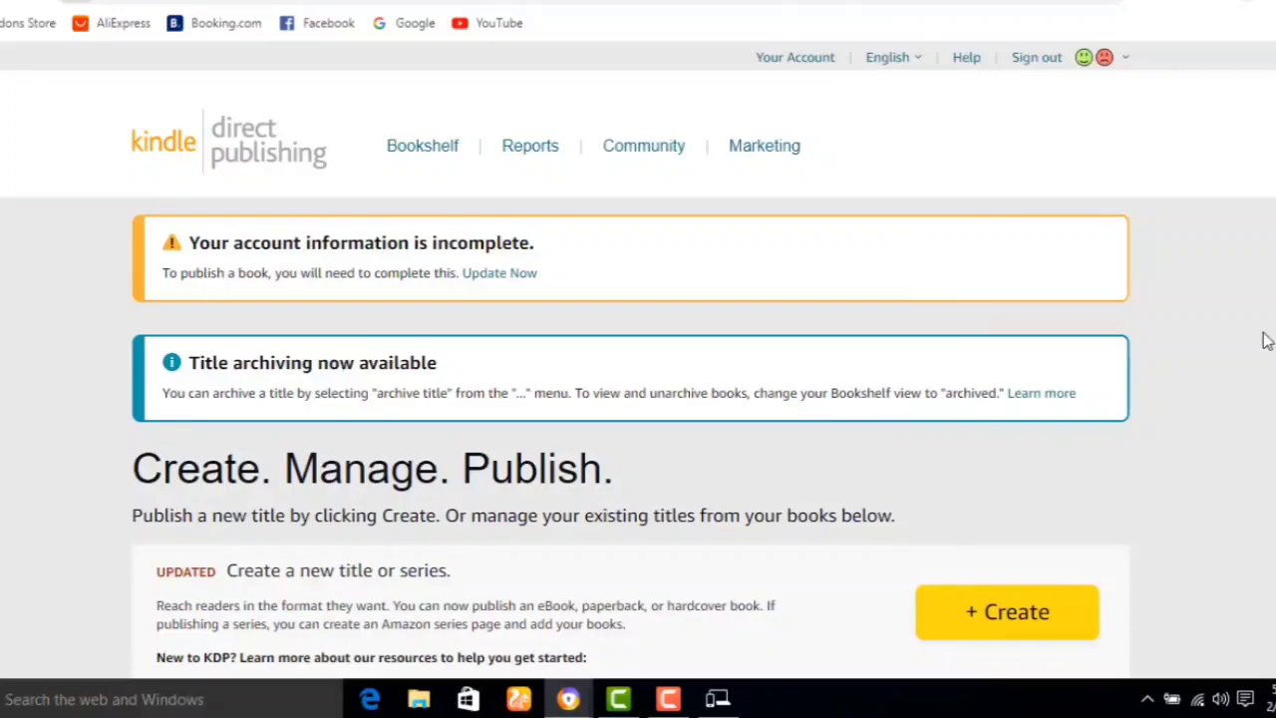
{"action": "scroll", "coordinate": [630, 359], "scroll_direction": "down", "scroll_amount": 3}
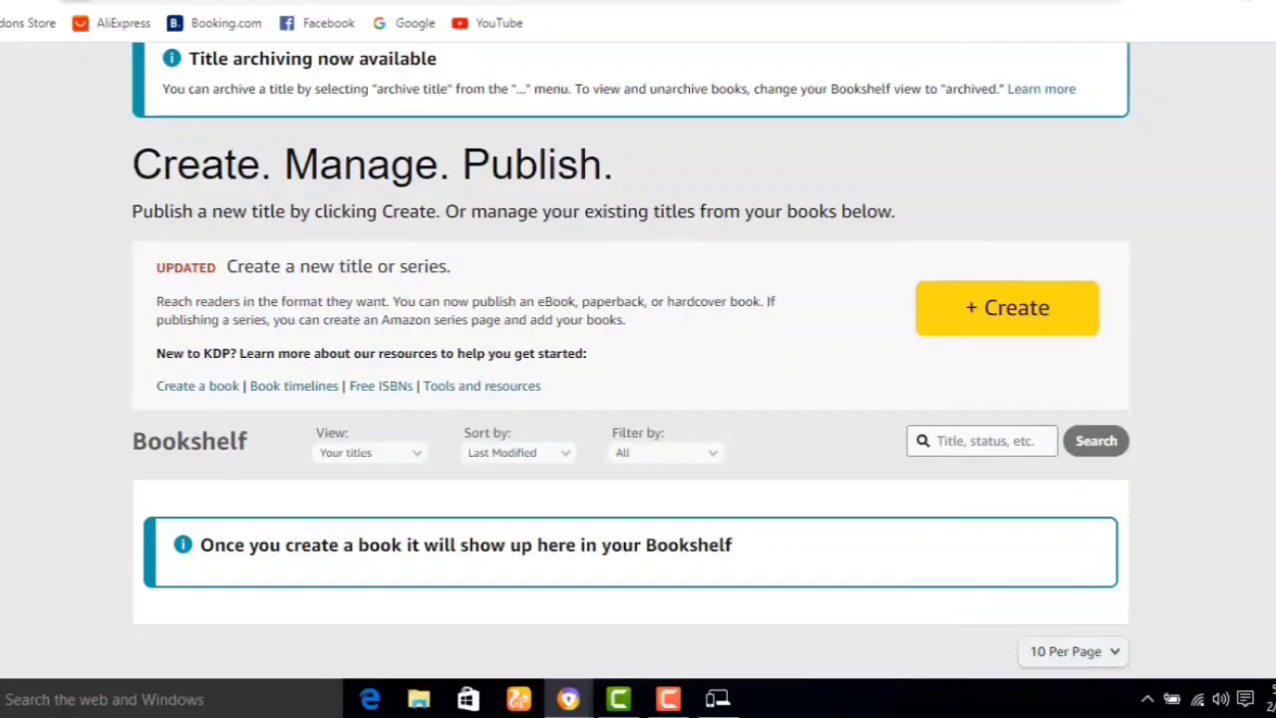
{"action": "scroll", "coordinate": [638, 358], "scroll_direction": "down", "scroll_amount": 3}
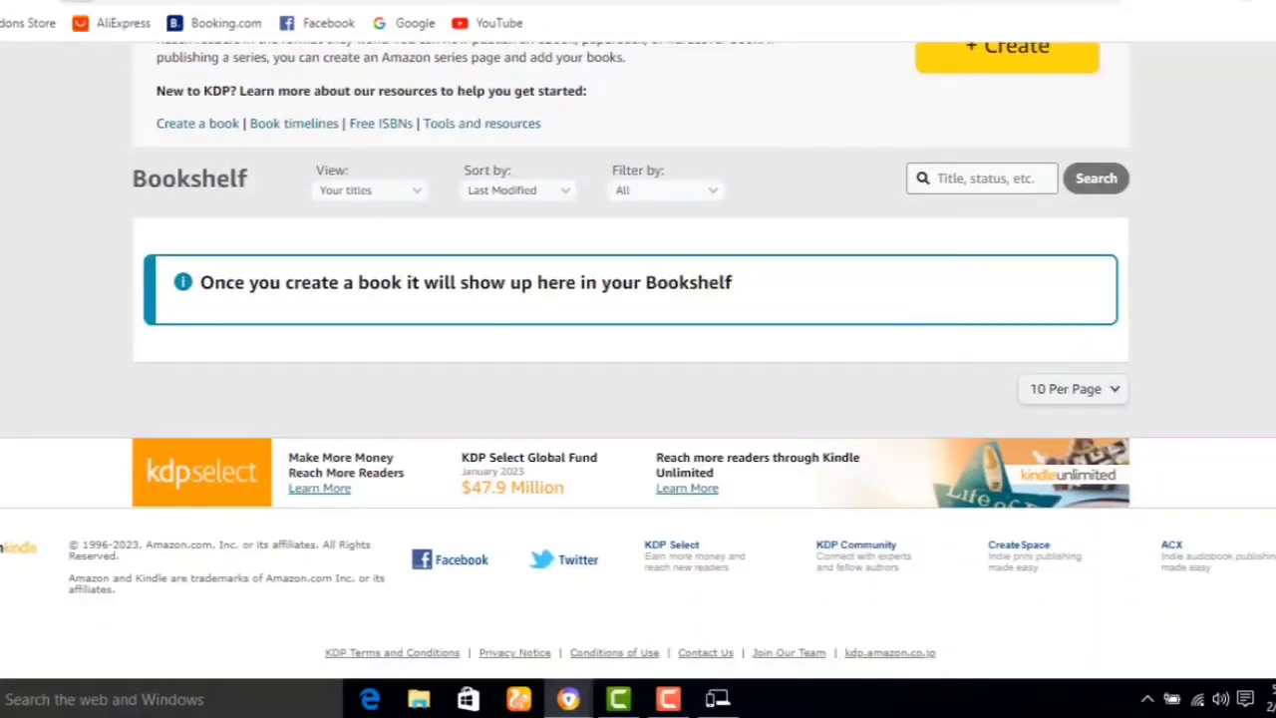
{"action": "scroll", "coordinate": [638, 359], "scroll_direction": "up", "scroll_amount": 4}
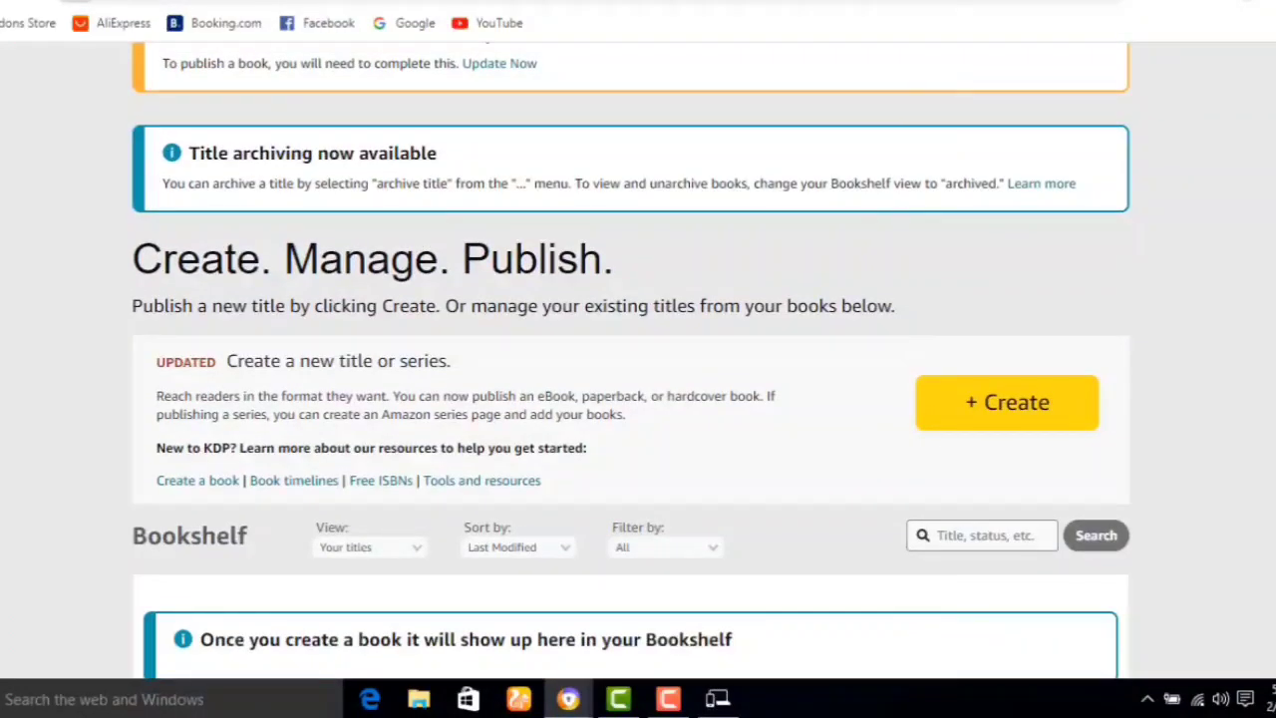
{"action": "scroll", "coordinate": [638, 358], "scroll_direction": "up", "scroll_amount": 1}
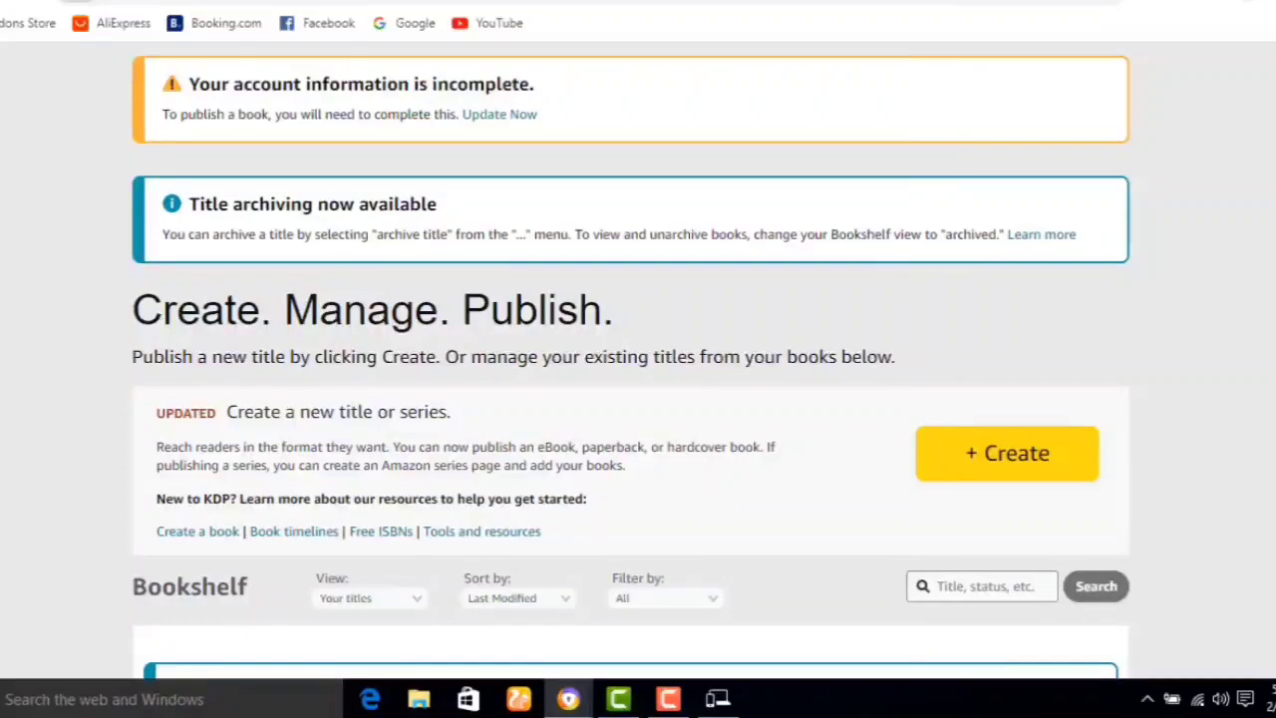
{"action": "scroll", "coordinate": [638, 359], "scroll_direction": "up", "scroll_amount": 3}
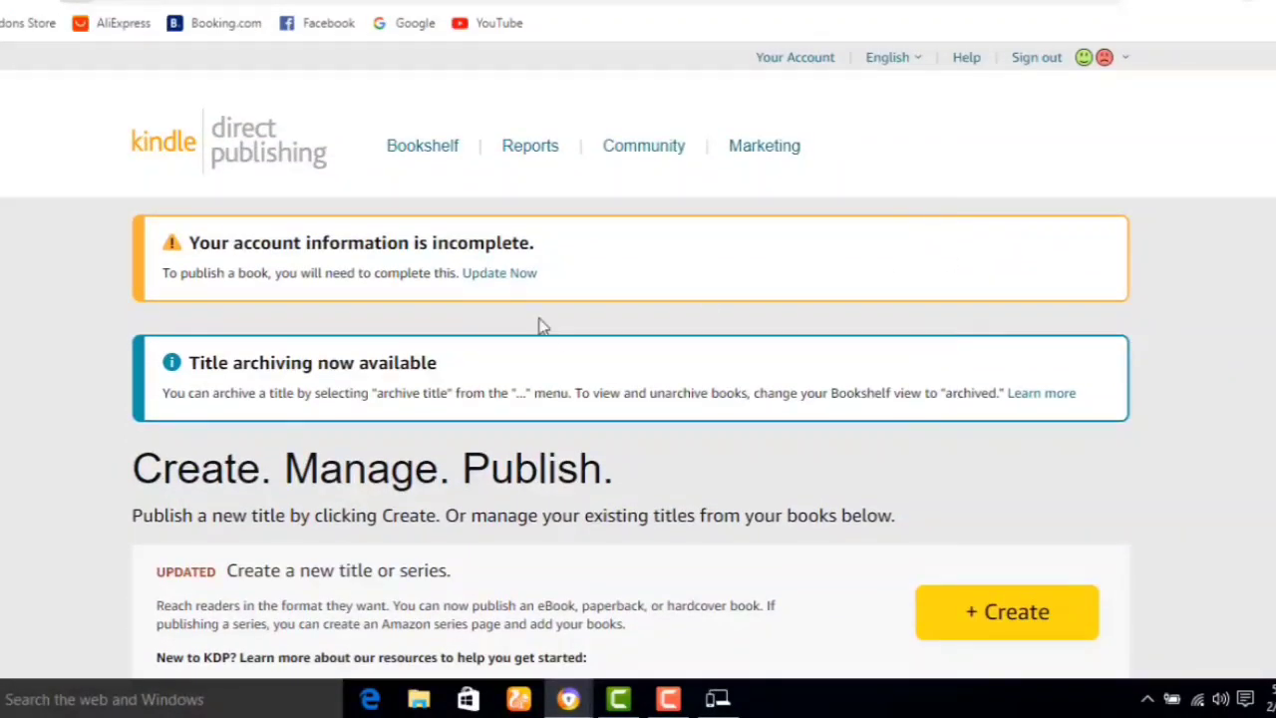
- Open Amazon's 'action needed' email in Gmail and follow its Approve or Deny link
{"action": "left_click", "coordinate": [495, 276]}
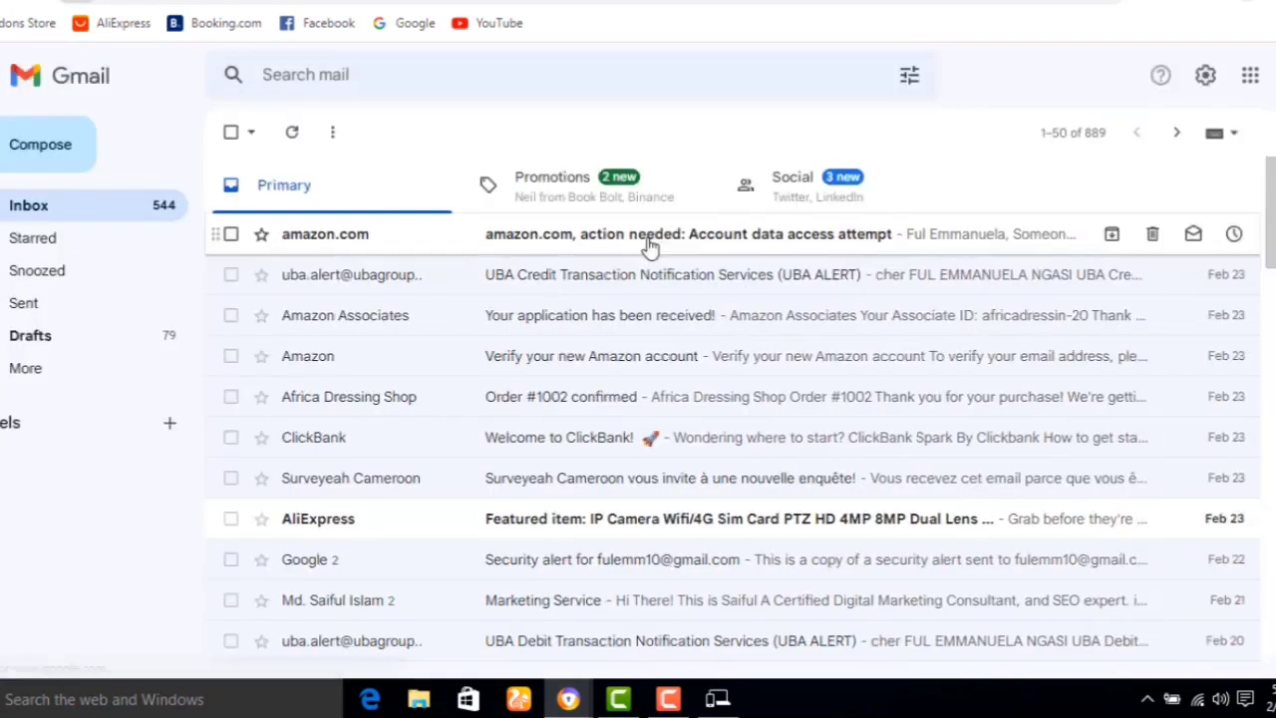
{"action": "left_click", "coordinate": [649, 246]}
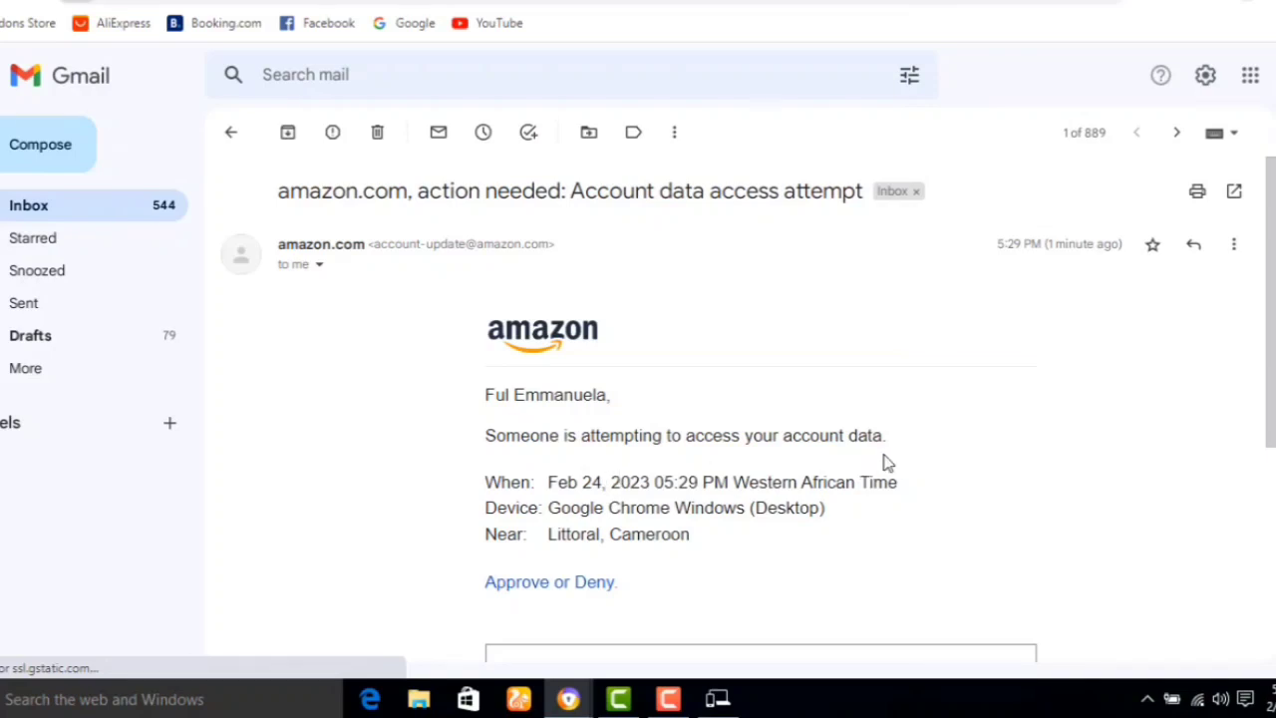
{"action": "scroll", "coordinate": [738, 409], "scroll_direction": "down", "scroll_amount": 2}
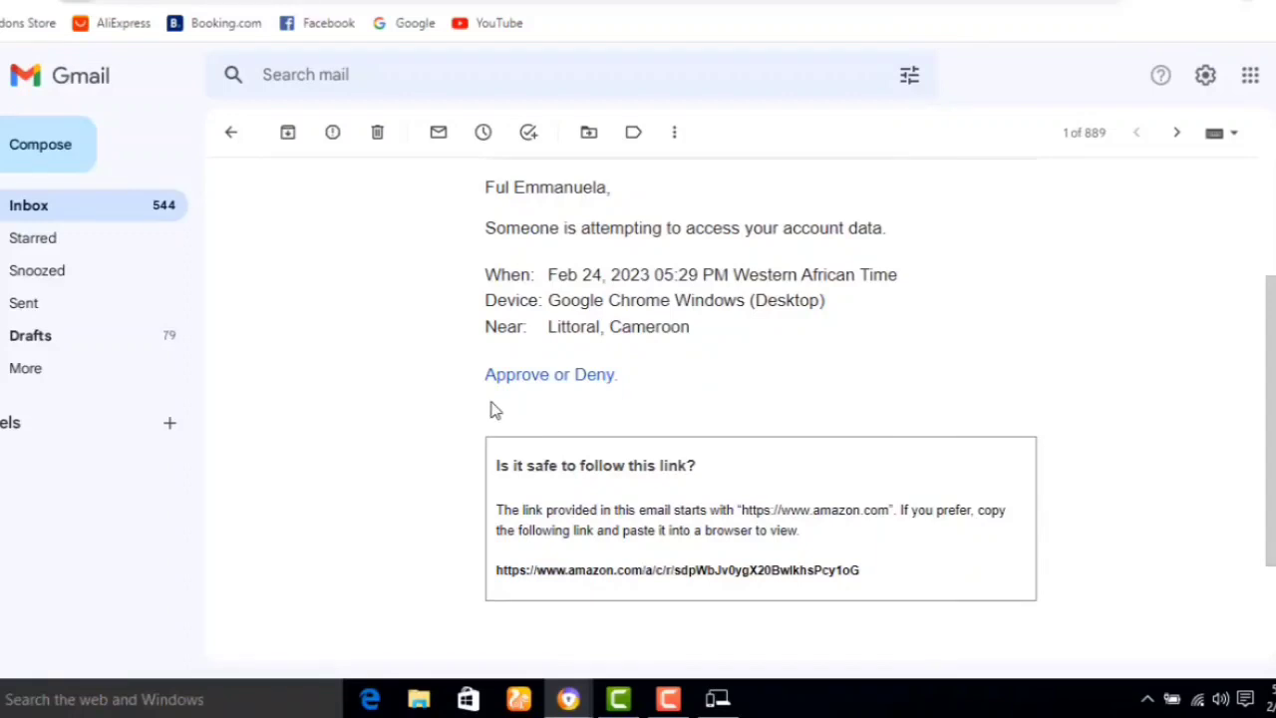
{"action": "left_click", "coordinate": [504, 374]}
{"action": "left_click", "coordinate": [545, 274]}
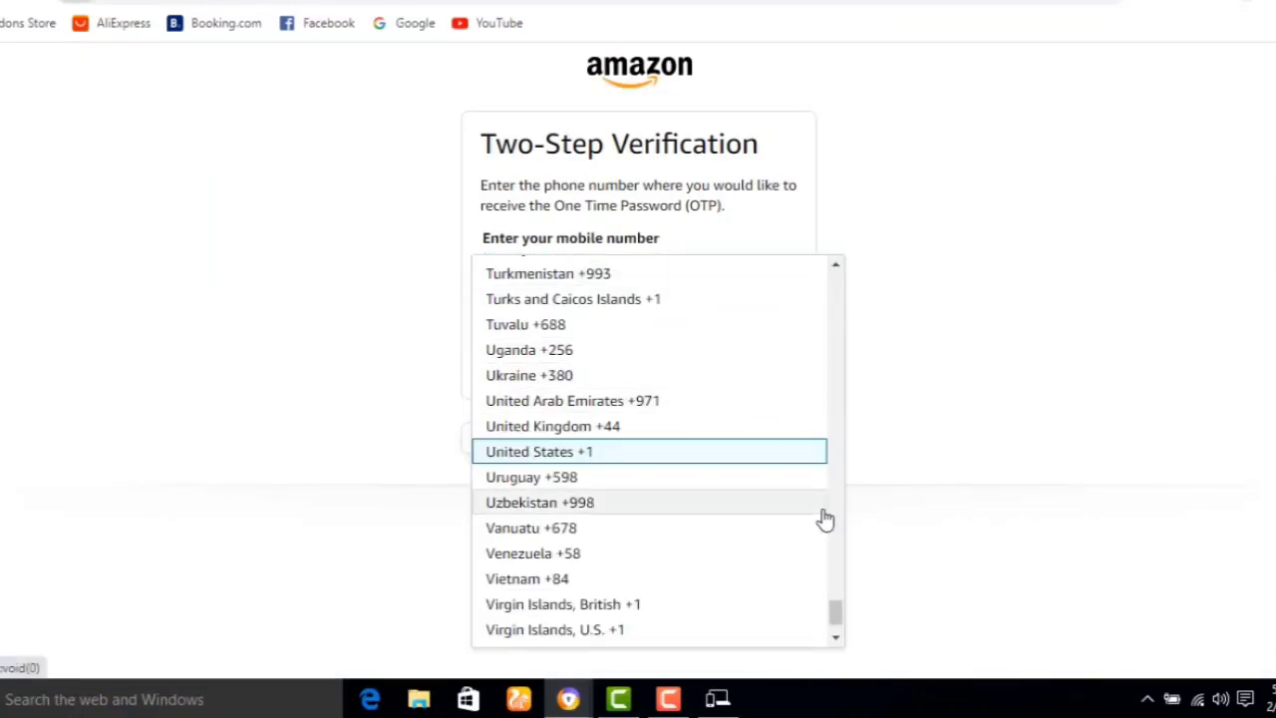
- Choose country code CM +237, enter the mobile number, and submit the one-time password
{"action": "left_click_drag", "start_coordinate": [837, 613], "coordinate": [835, 333]}
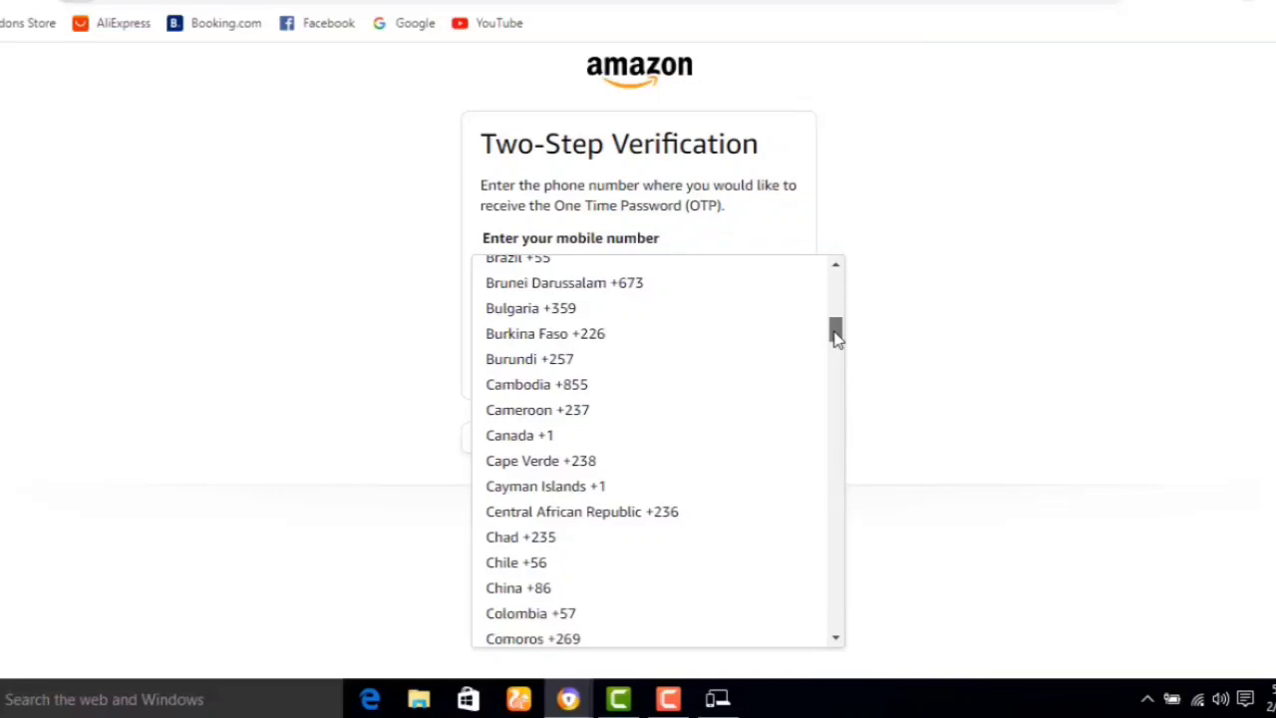
{"action": "left_click", "coordinate": [625, 409]}
{"action": "left_click", "coordinate": [632, 271]}
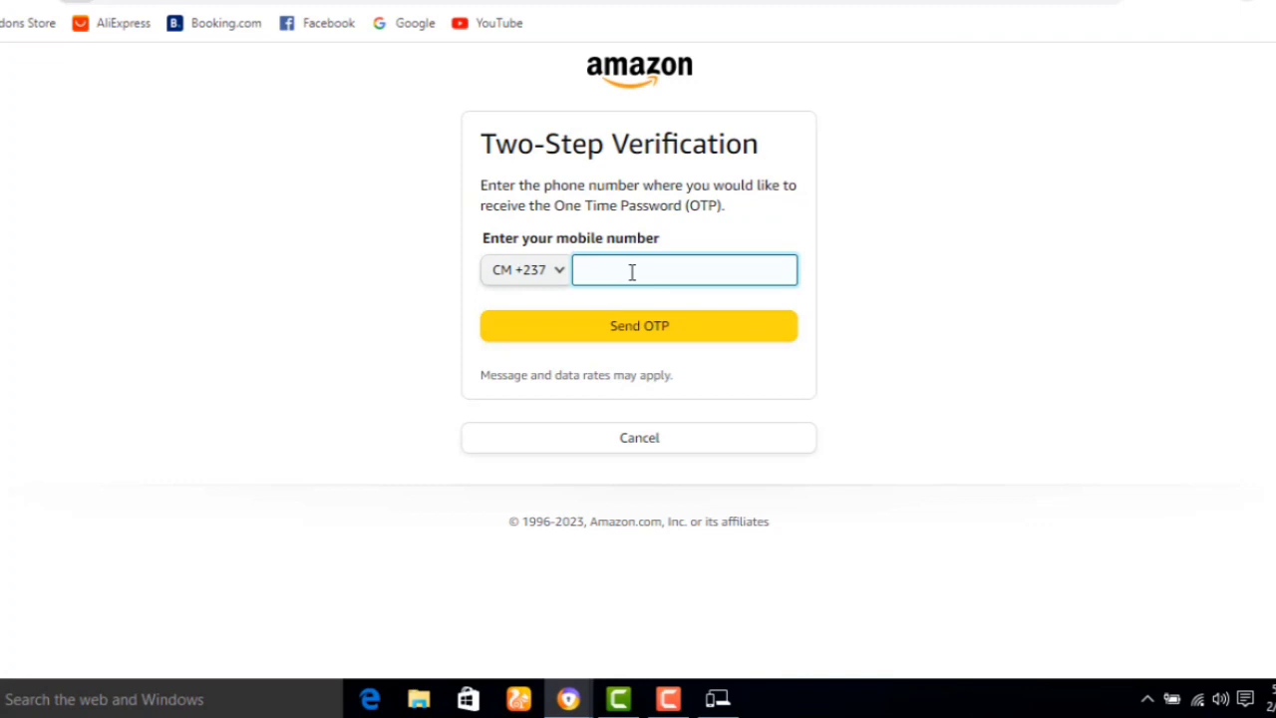
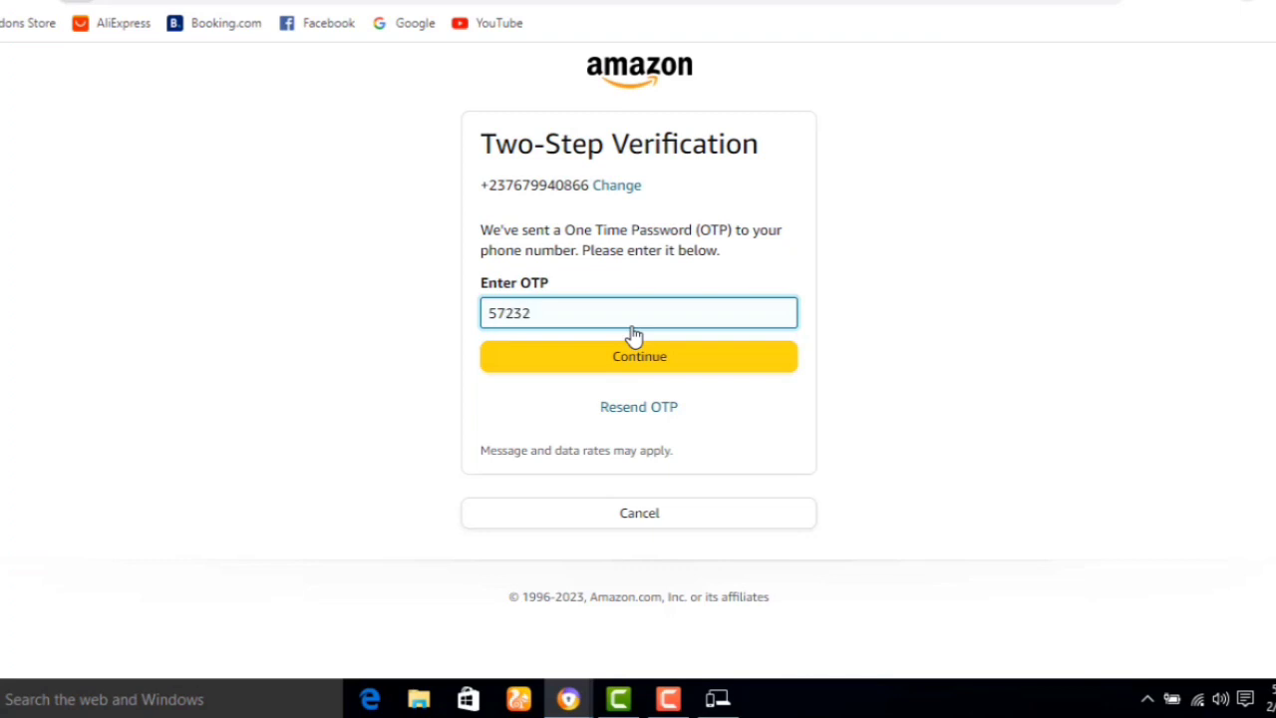
{"action": "left_click", "coordinate": [681, 364]}
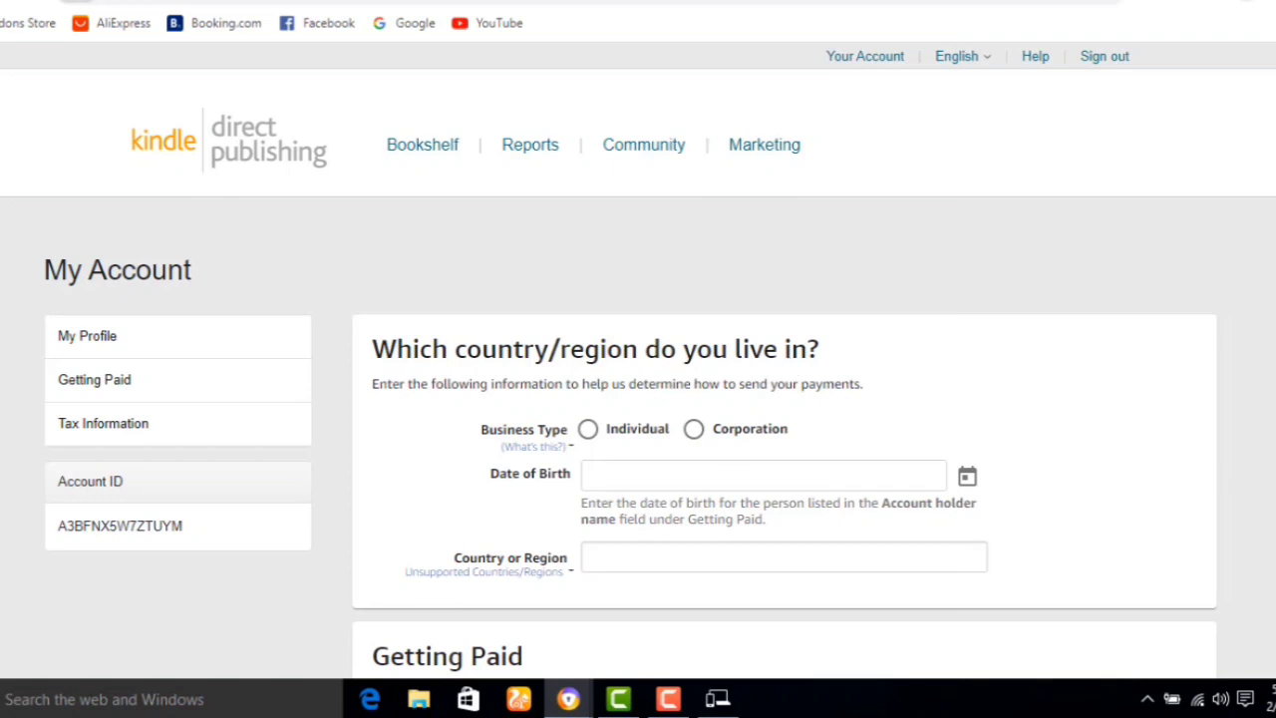
{"action": "scroll", "coordinate": [638, 399], "scroll_direction": "down", "scroll_amount": 3}
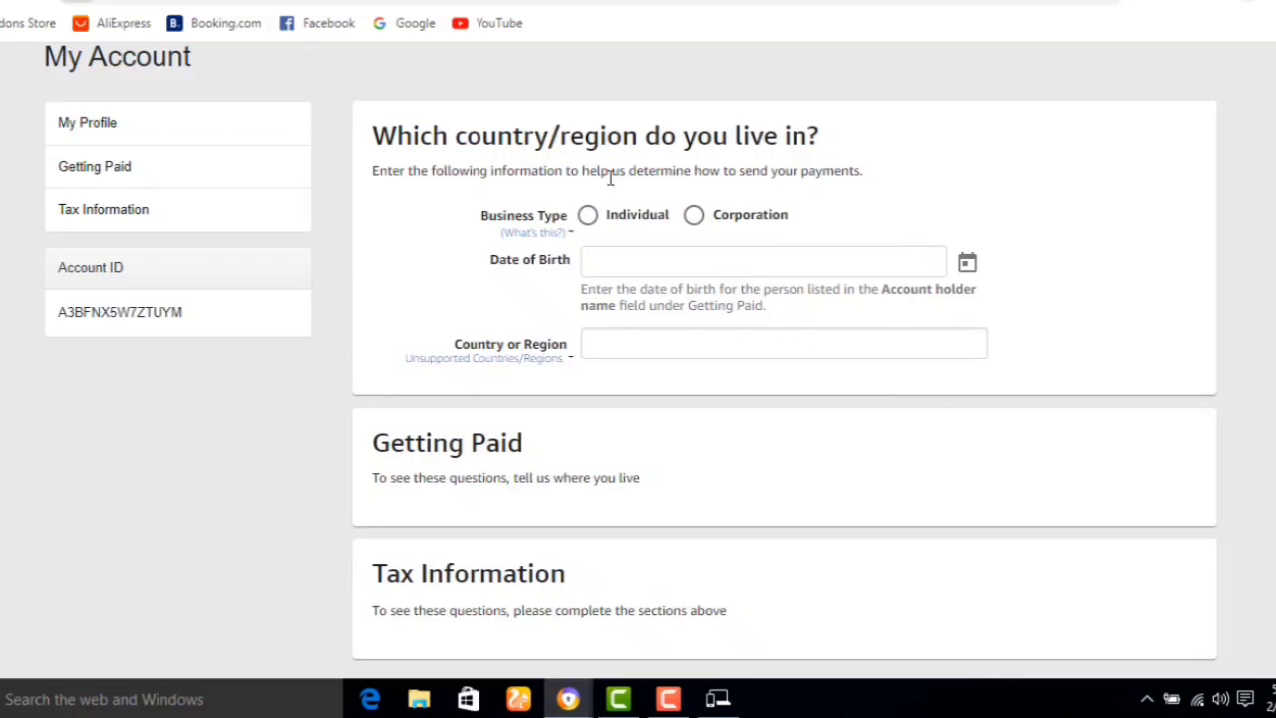
{"action": "mouse_move", "coordinate": [555, 230]}
{"action": "left_click", "coordinate": [589, 216]}
{"action": "scroll", "coordinate": [777, 179], "scroll_direction": "down", "scroll_amount": 1}
{"action": "left_click", "coordinate": [968, 127]}
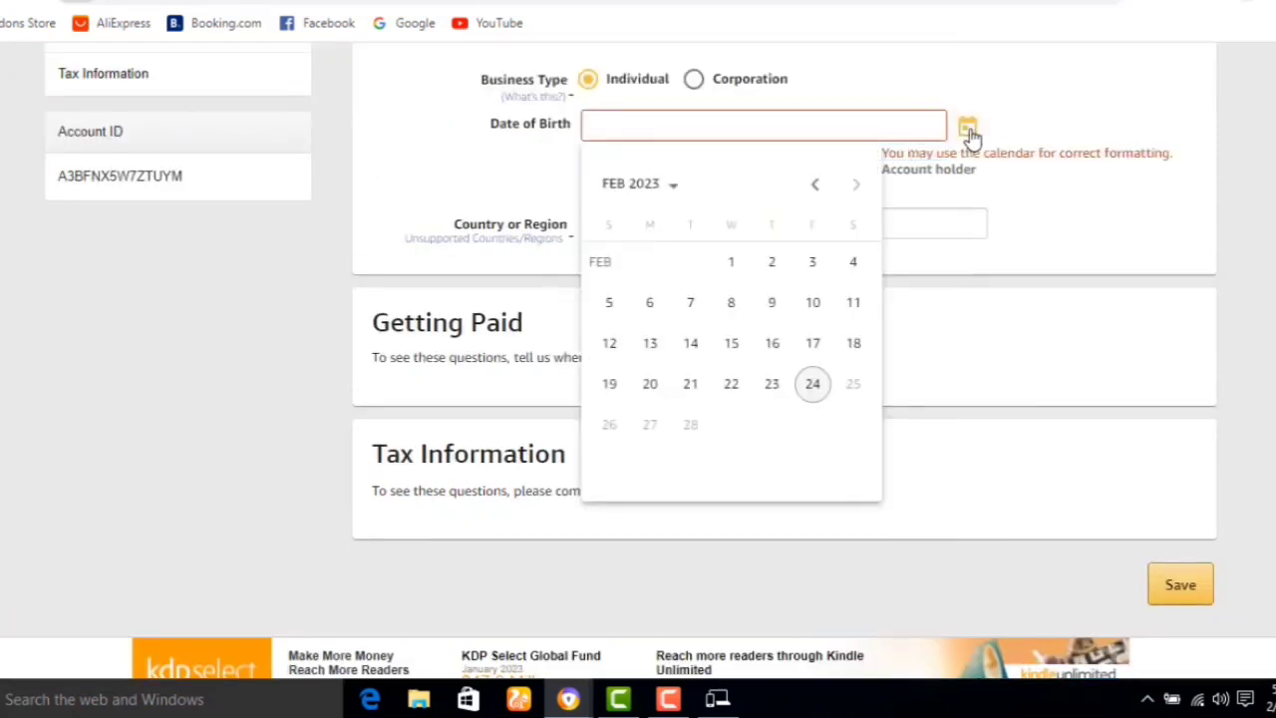
{"action": "left_click", "coordinate": [675, 187]}
{"action": "left_click", "coordinate": [813, 187]}
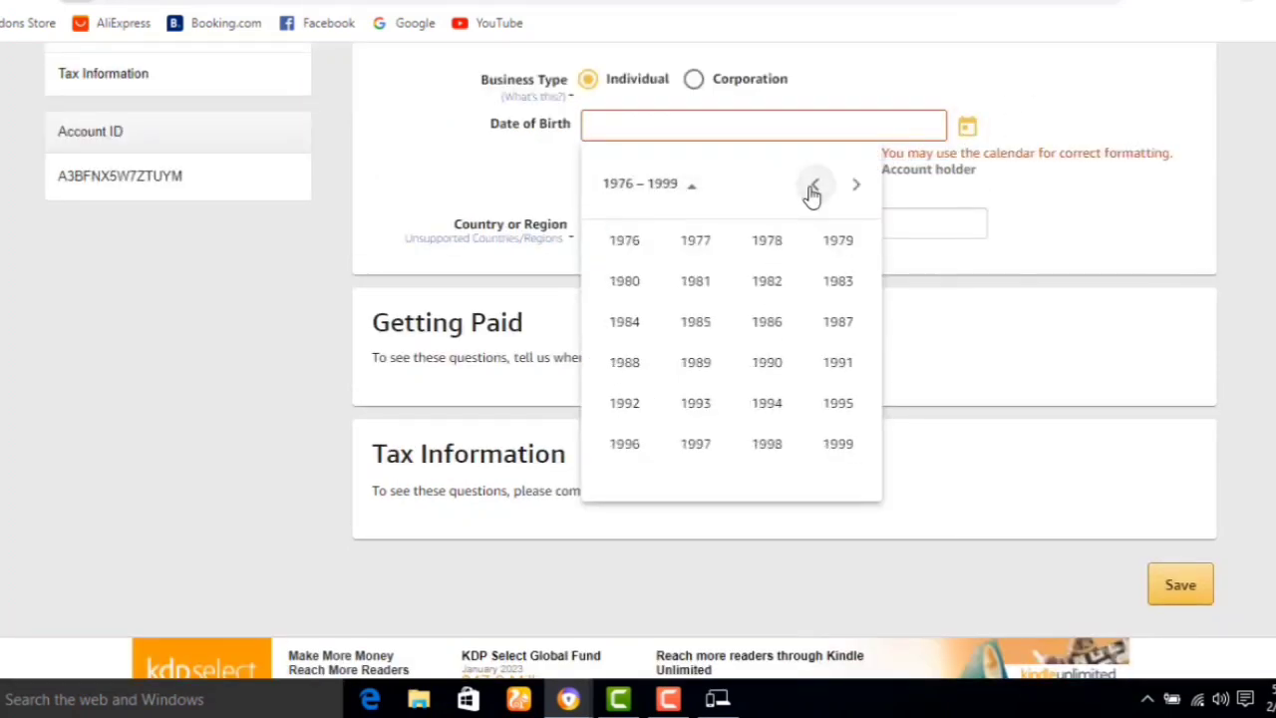
{"action": "left_click", "coordinate": [840, 404]}
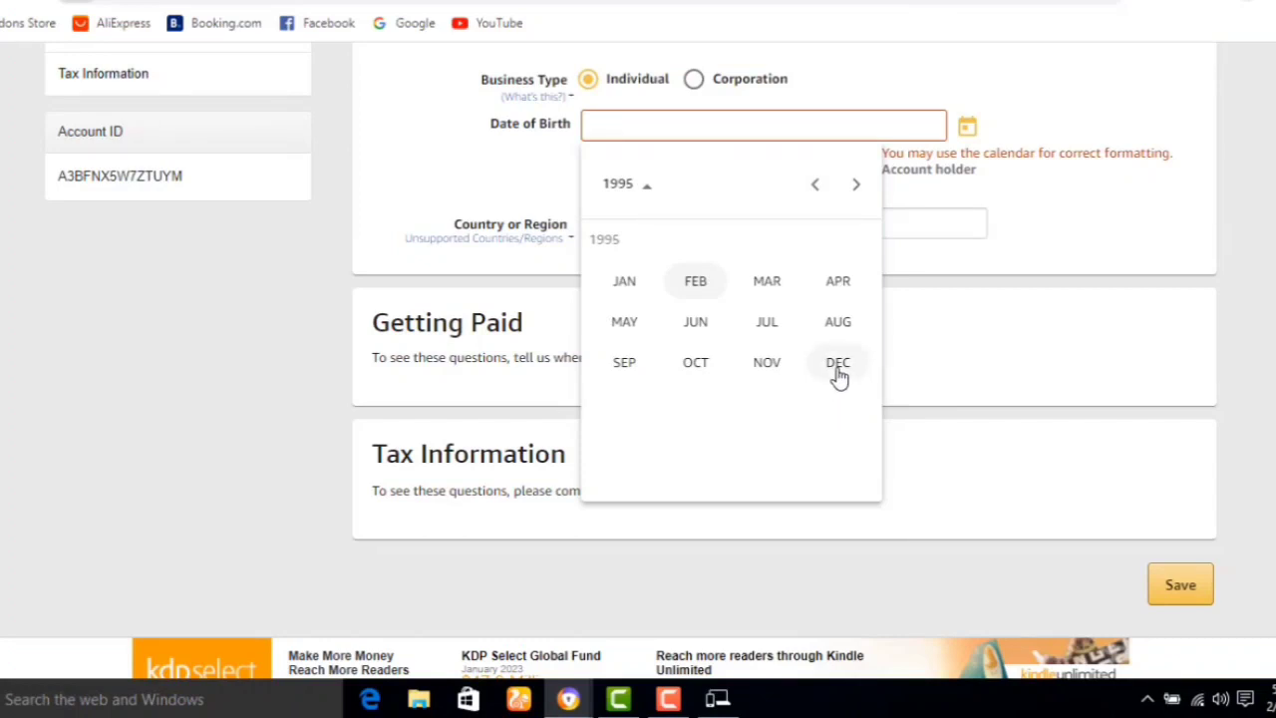
{"action": "left_click", "coordinate": [837, 367]}
{"action": "left_click", "coordinate": [849, 383]}
- Select Cameroon as the country or region of residence
{"action": "left_click", "coordinate": [689, 207]}
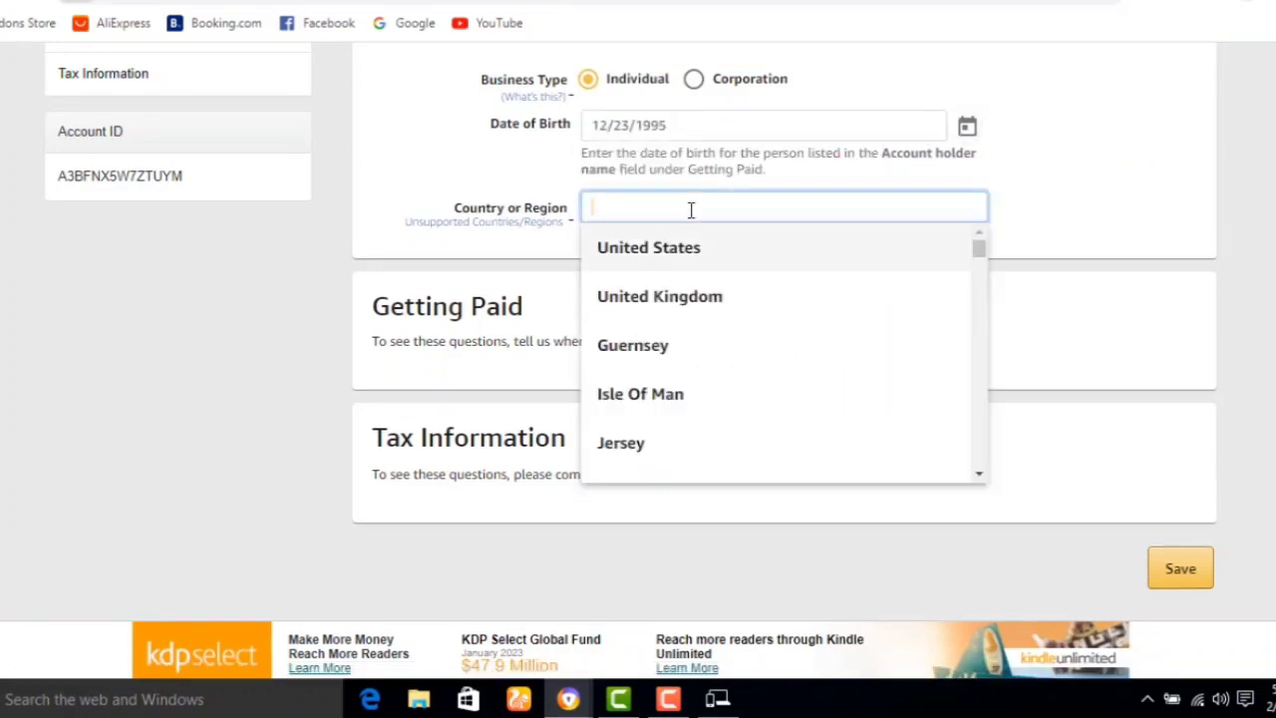
{"action": "left_click_drag", "start_coordinate": [979, 254], "coordinate": [983, 285]}
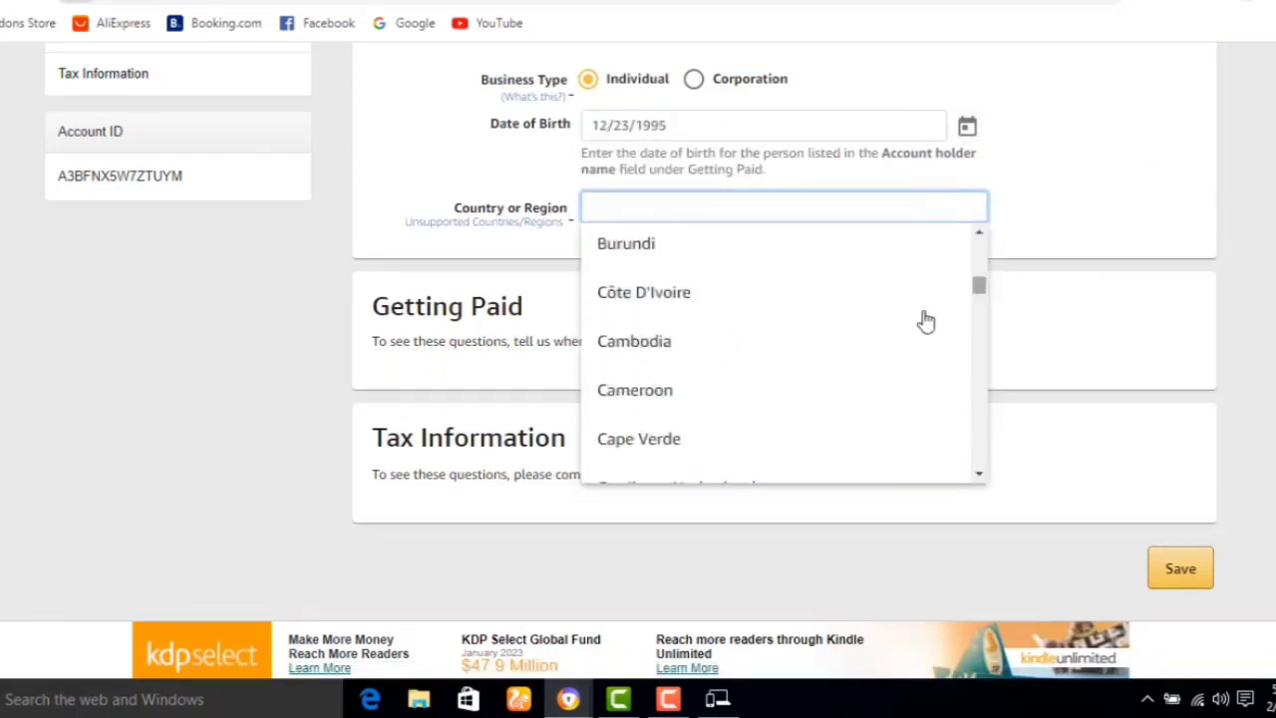
{"action": "left_click", "coordinate": [718, 393]}
- Enter the account holder's legal name, city Douala and region Littoral
{"action": "left_click", "coordinate": [639, 250]}
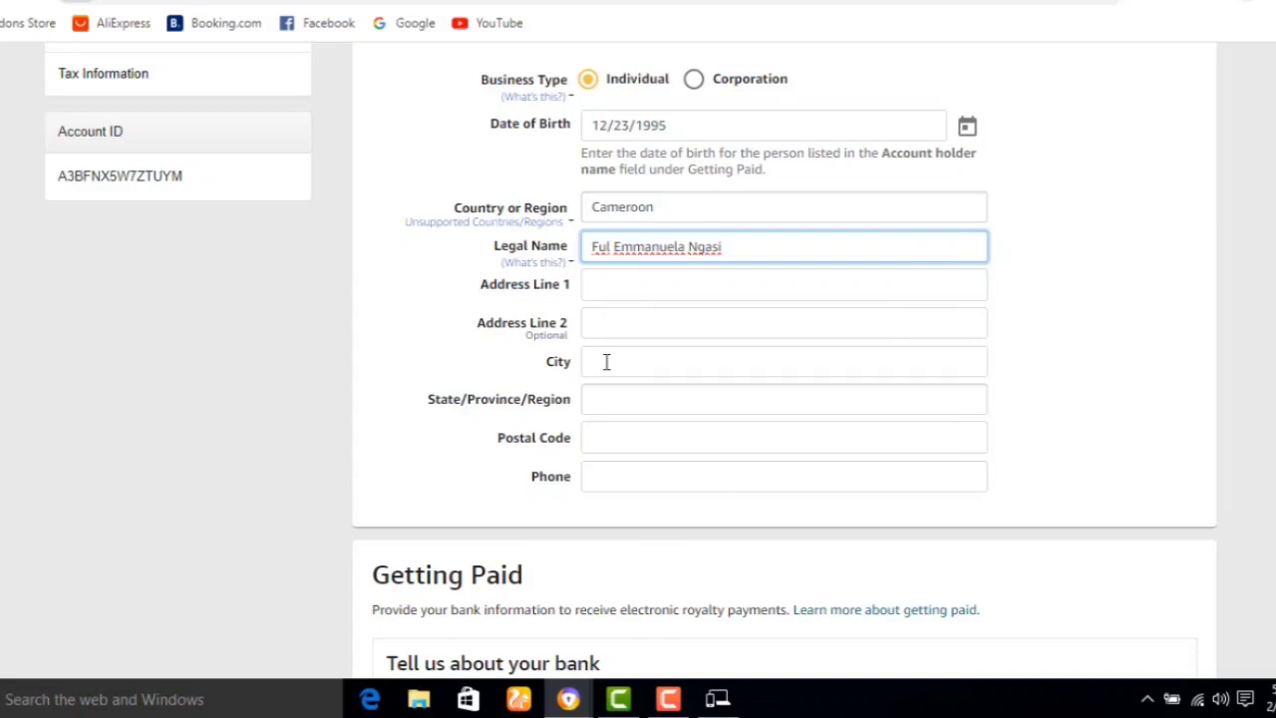
{"action": "left_click", "coordinate": [604, 363]}
{"action": "type", "text": "Douala"}
{"action": "left_click", "coordinate": [595, 411]}
{"action": "type", "text": "Littoral"}
{"action": "left_click", "coordinate": [602, 445]}
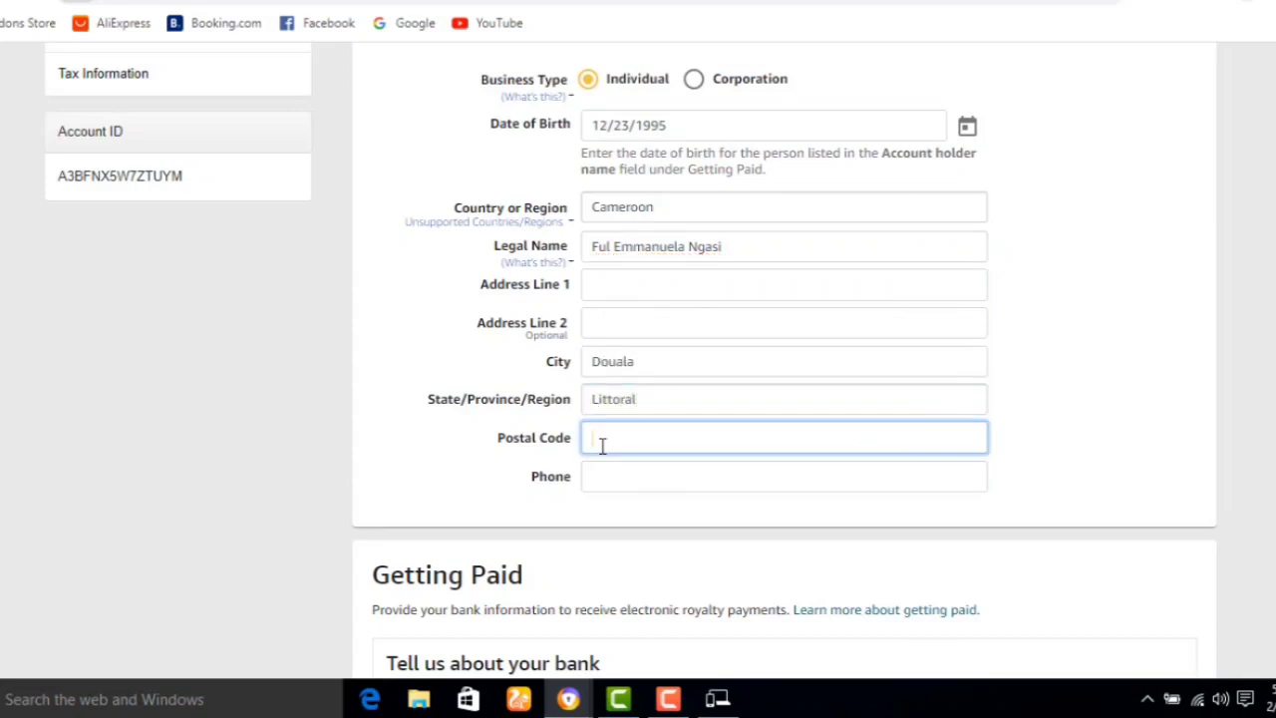
{"action": "scroll", "coordinate": [604, 469], "scroll_direction": "down", "scroll_amount": 5}
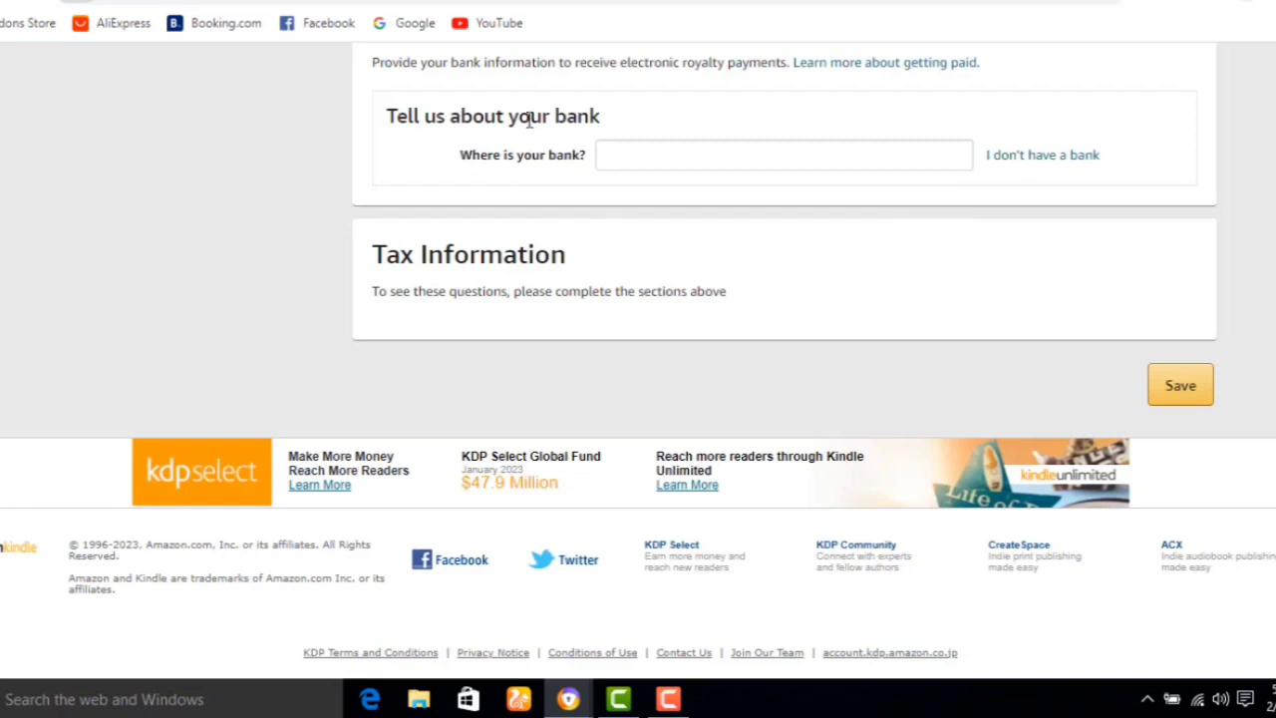
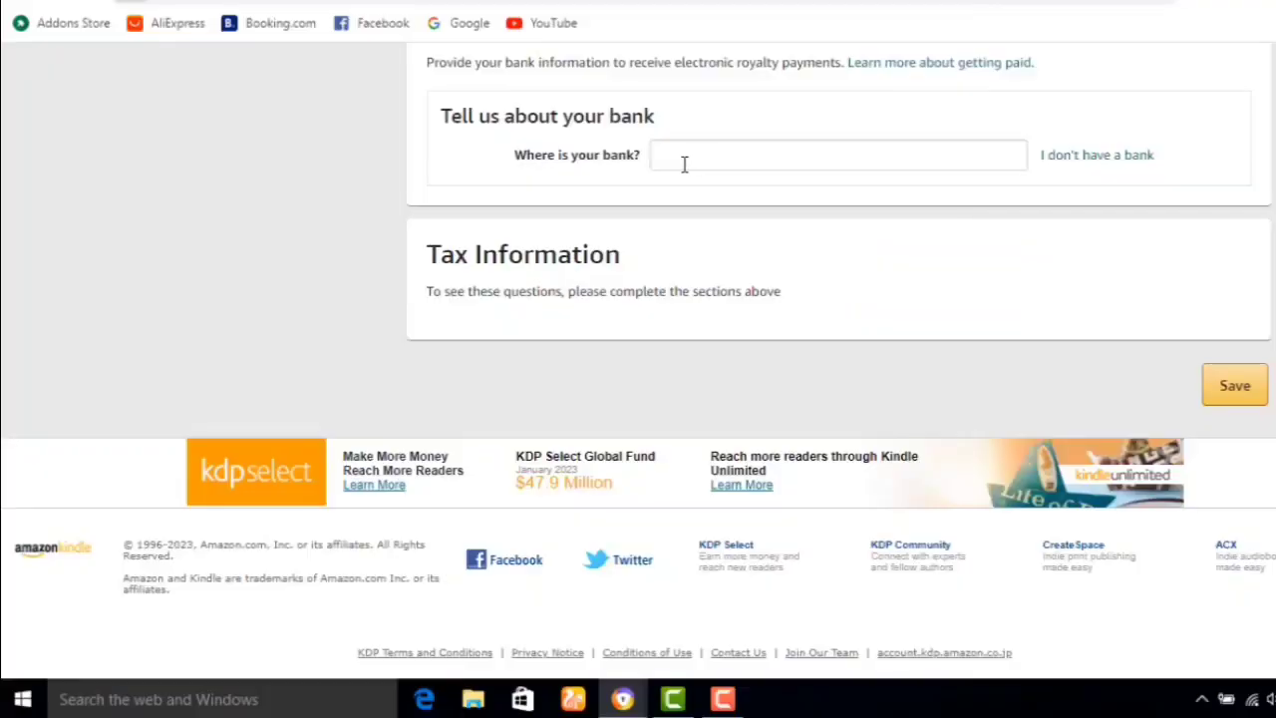
- Open the 'Where is your bank?' country field under Tell us about your bank
{"action": "left_click", "coordinate": [684, 162]}
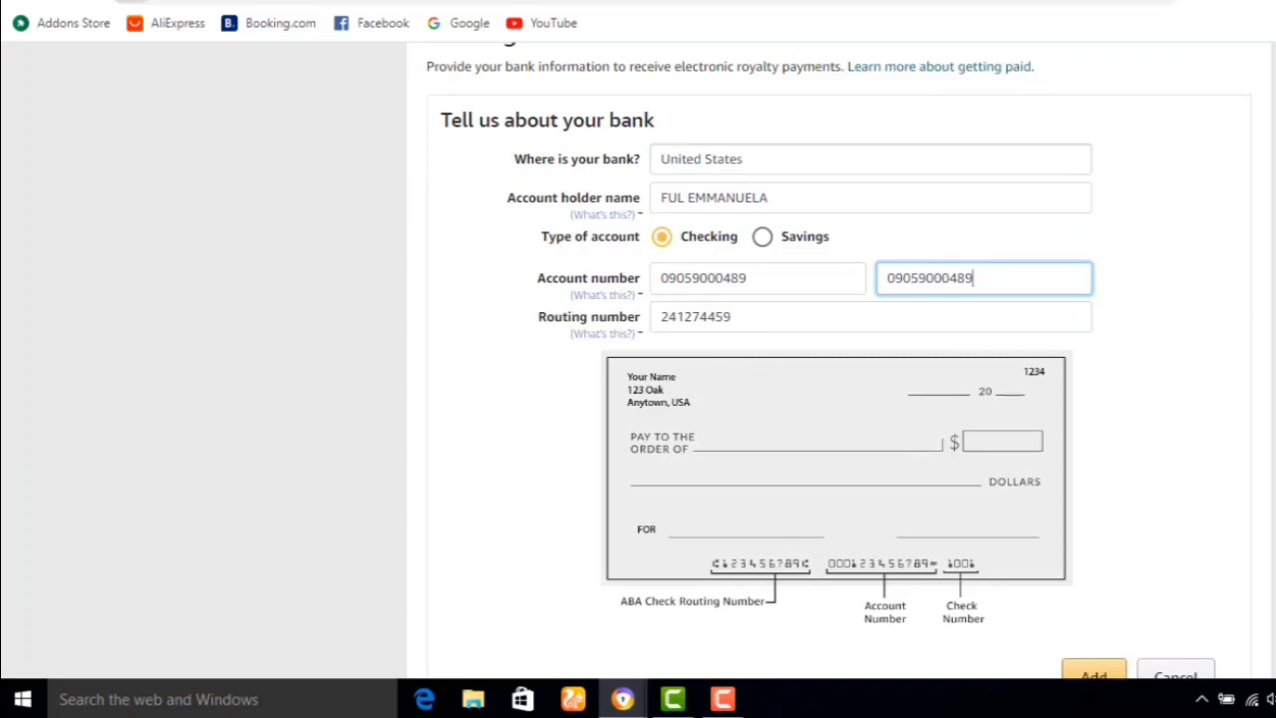
- Add the entered United States checking account, paid in USD for all marketplaces
{"action": "scroll", "coordinate": [838, 359], "scroll_direction": "down", "scroll_amount": 2}
{"action": "scroll", "coordinate": [838, 359], "scroll_direction": "up", "scroll_amount": 3}
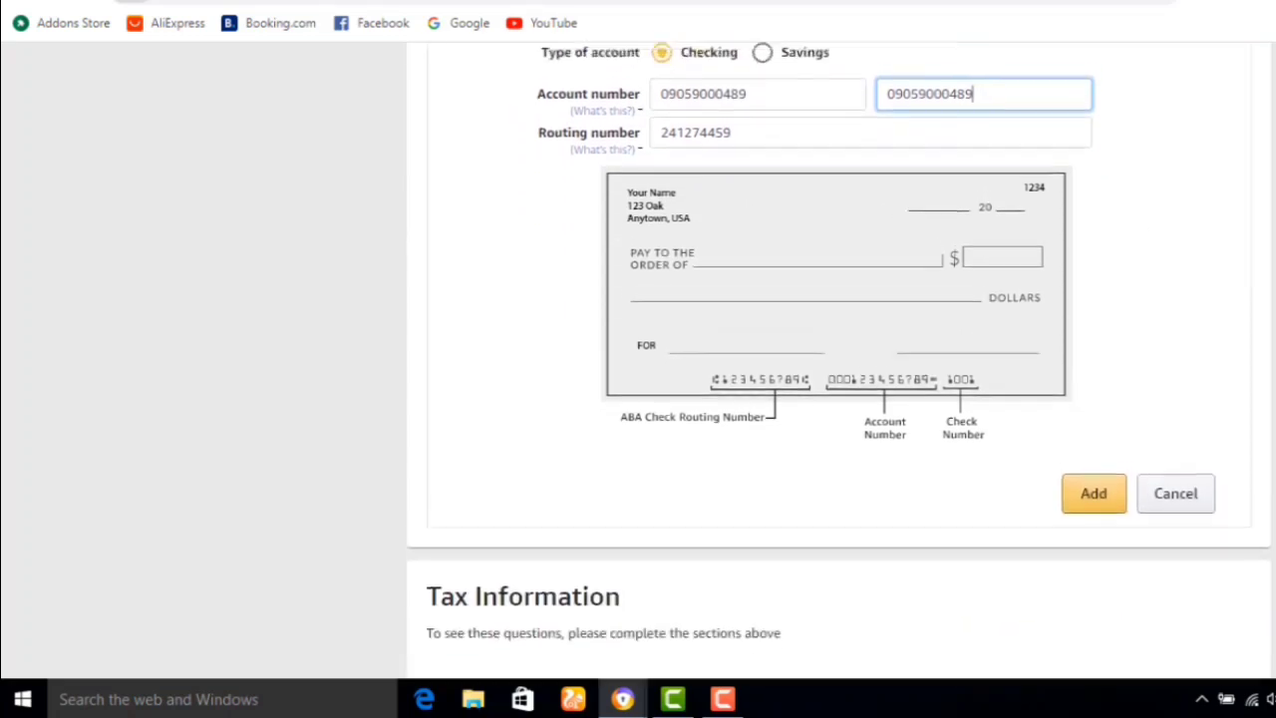
{"action": "scroll", "coordinate": [838, 359], "scroll_direction": "down", "scroll_amount": 1}
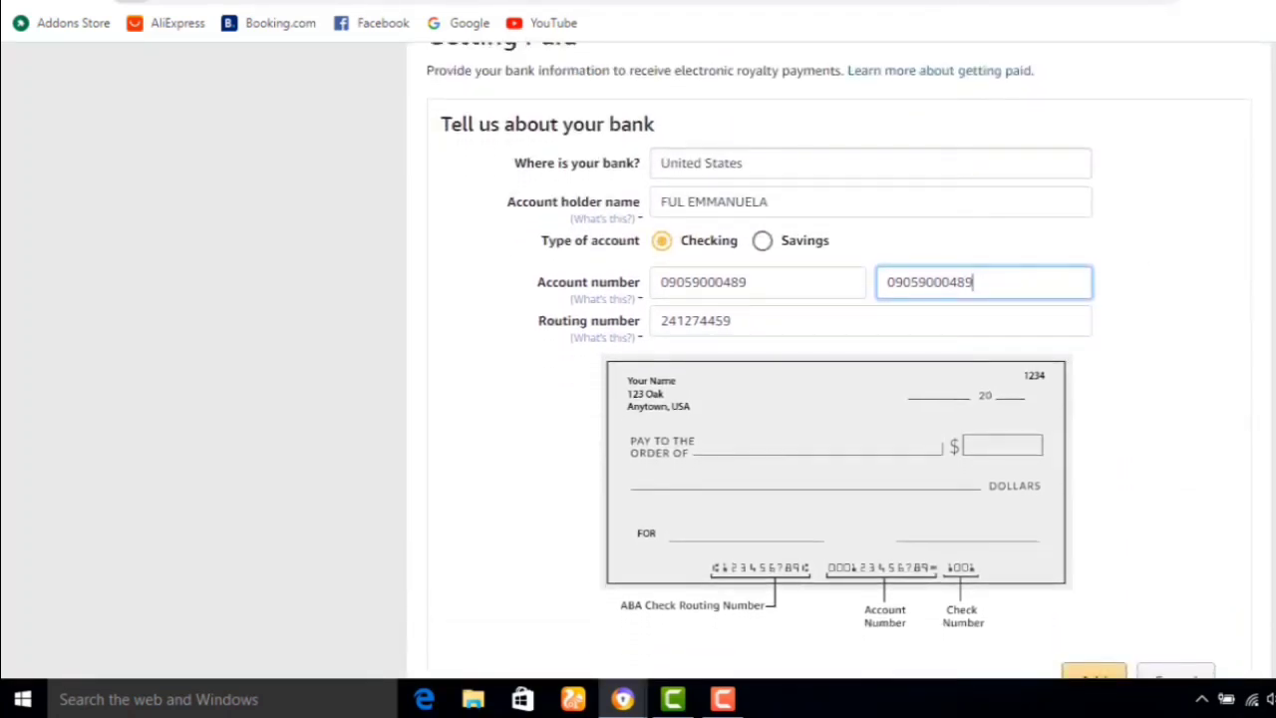
{"action": "scroll", "coordinate": [838, 359], "scroll_direction": "down", "scroll_amount": 3}
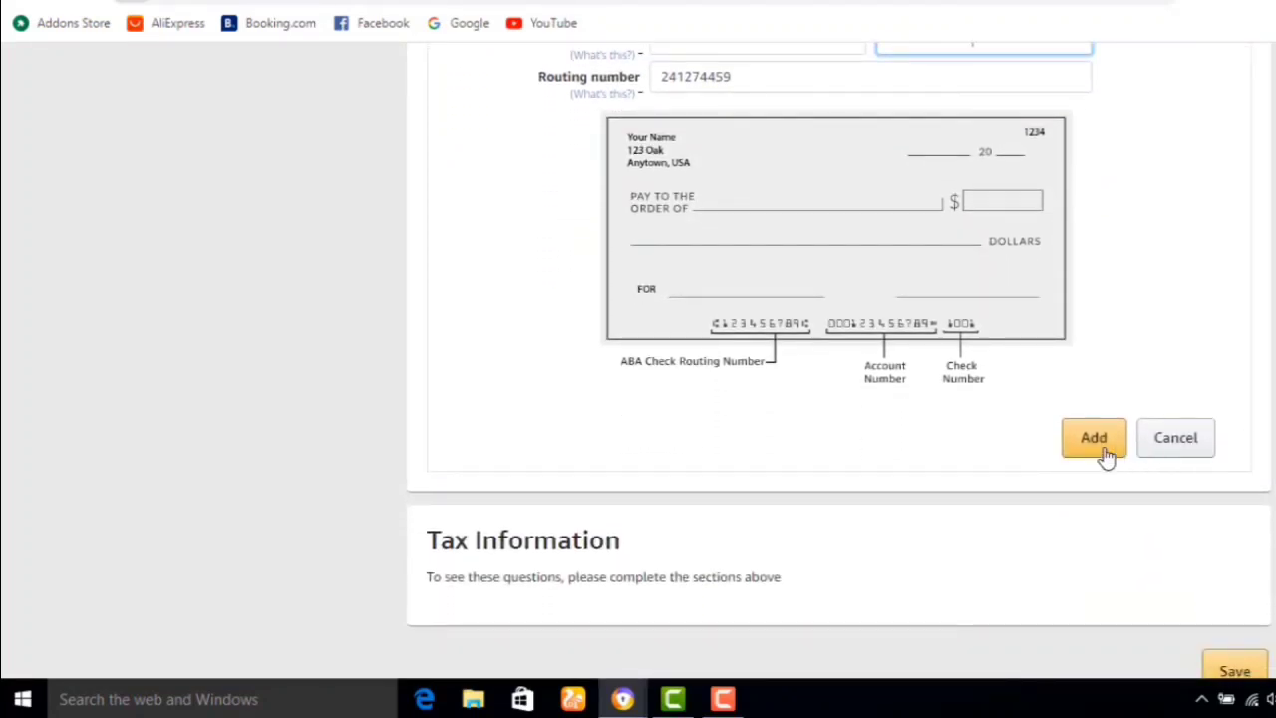
{"action": "left_click", "coordinate": [1093, 439]}
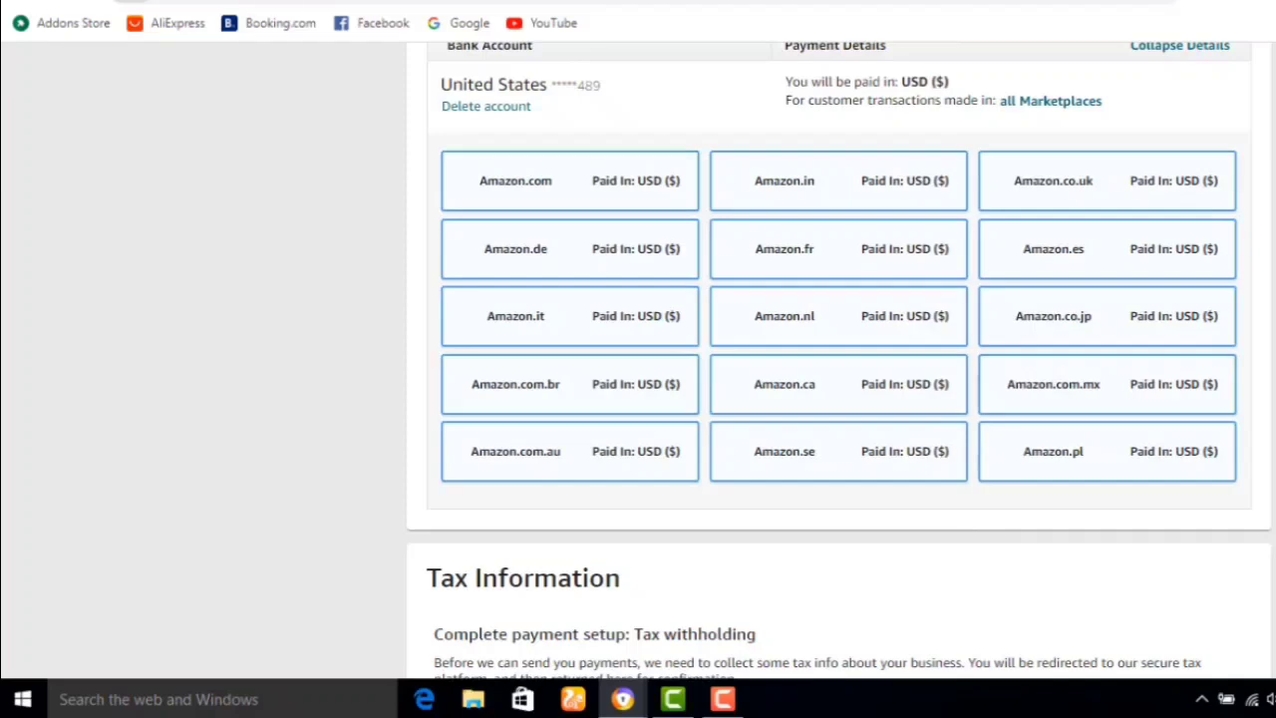
{"action": "scroll", "coordinate": [837, 358], "scroll_direction": "up", "scroll_amount": 3}
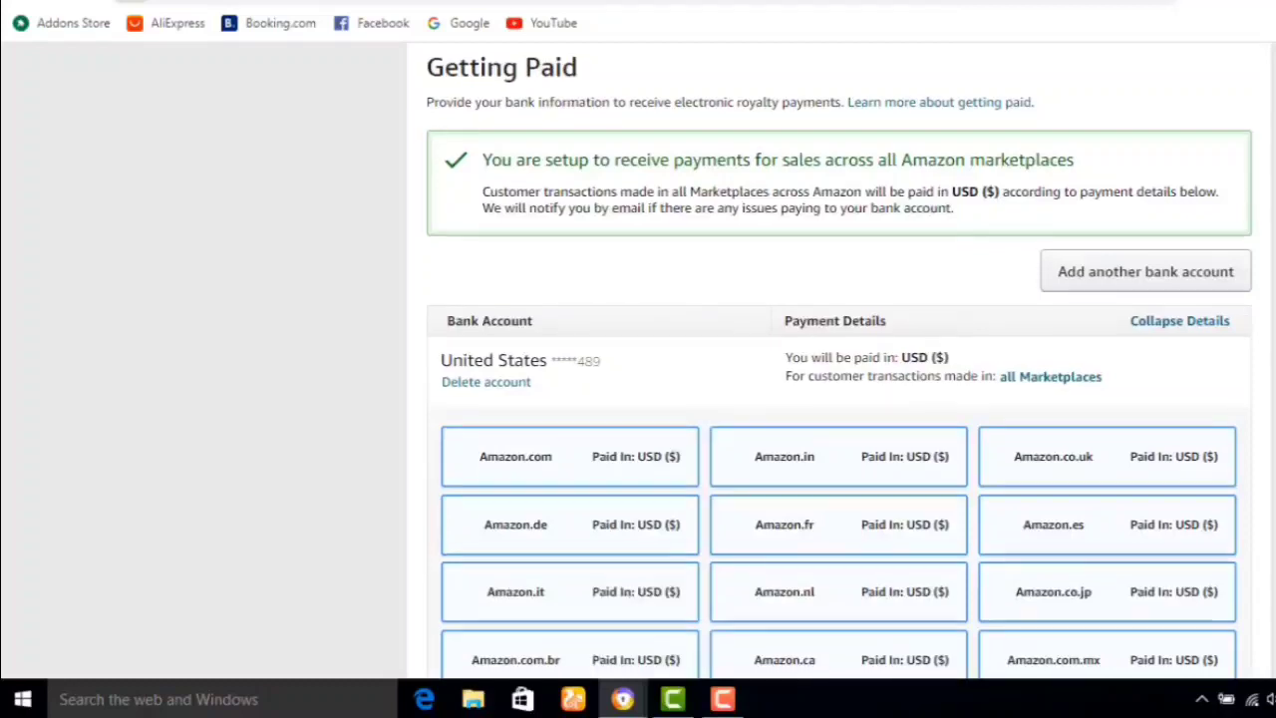
{"action": "scroll", "coordinate": [837, 359], "scroll_direction": "down", "scroll_amount": 2}
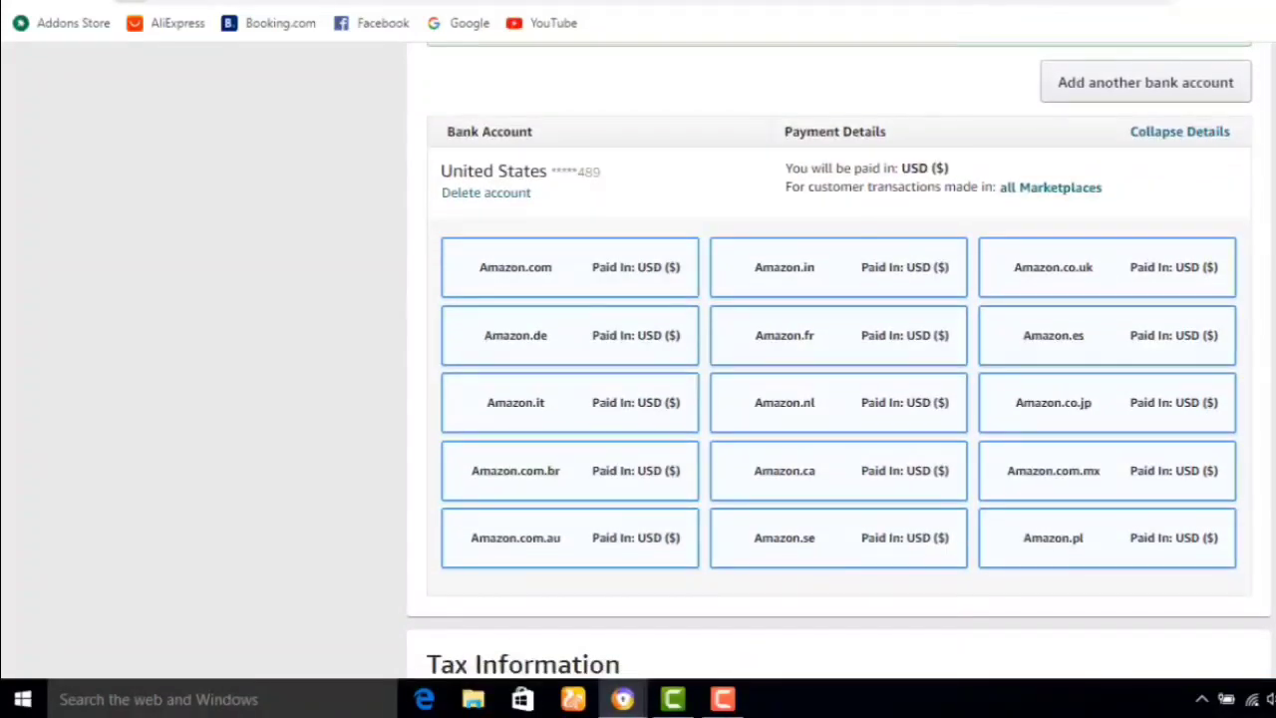
{"action": "scroll", "coordinate": [710, 240], "scroll_direction": "down", "scroll_amount": 1}
{"action": "scroll", "coordinate": [710, 240], "scroll_direction": "up", "scroll_amount": 3}
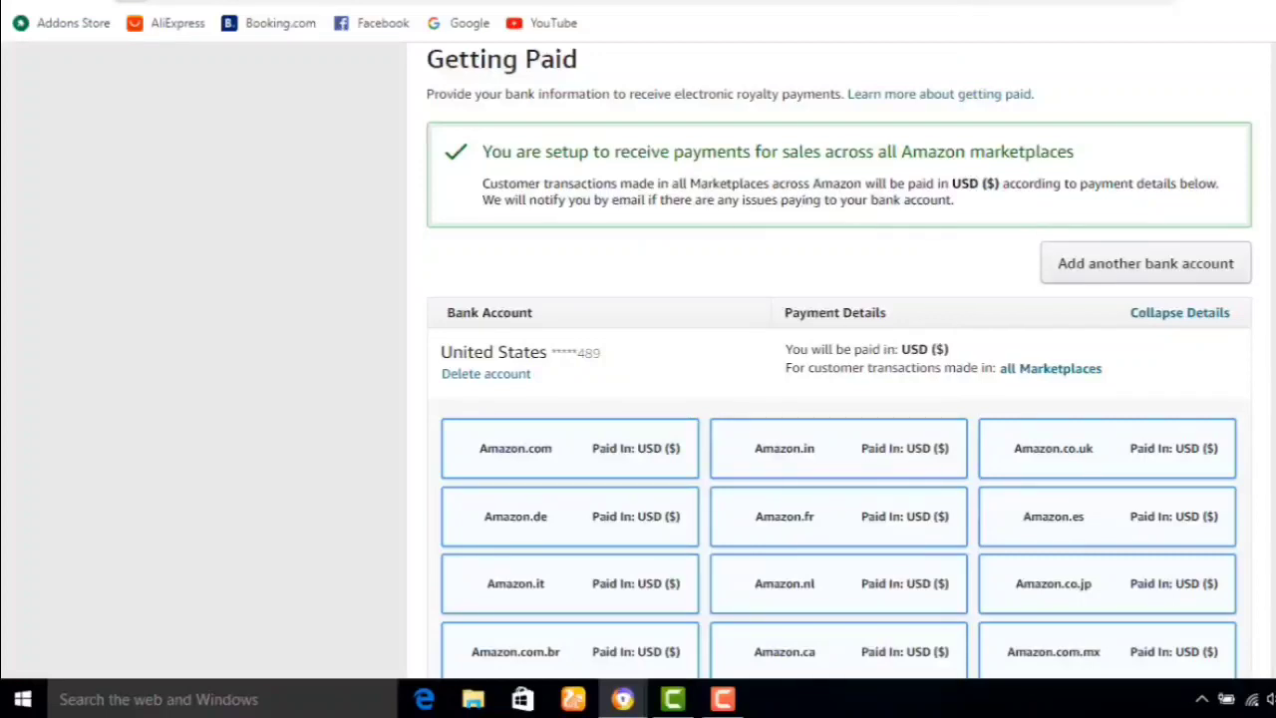
{"action": "scroll", "coordinate": [839, 359], "scroll_direction": "down", "scroll_amount": 3}
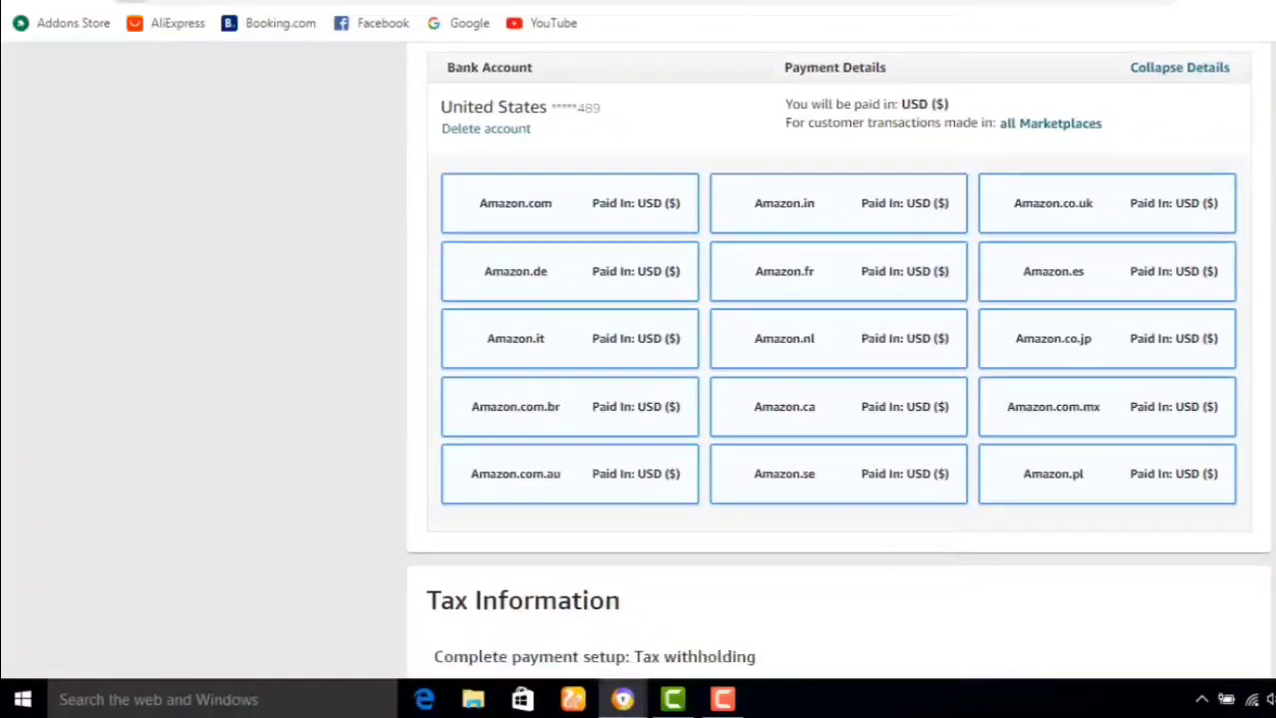
{"action": "scroll", "coordinate": [839, 359], "scroll_direction": "down", "scroll_amount": 1}
{"action": "scroll", "coordinate": [839, 359], "scroll_direction": "down", "scroll_amount": 1}
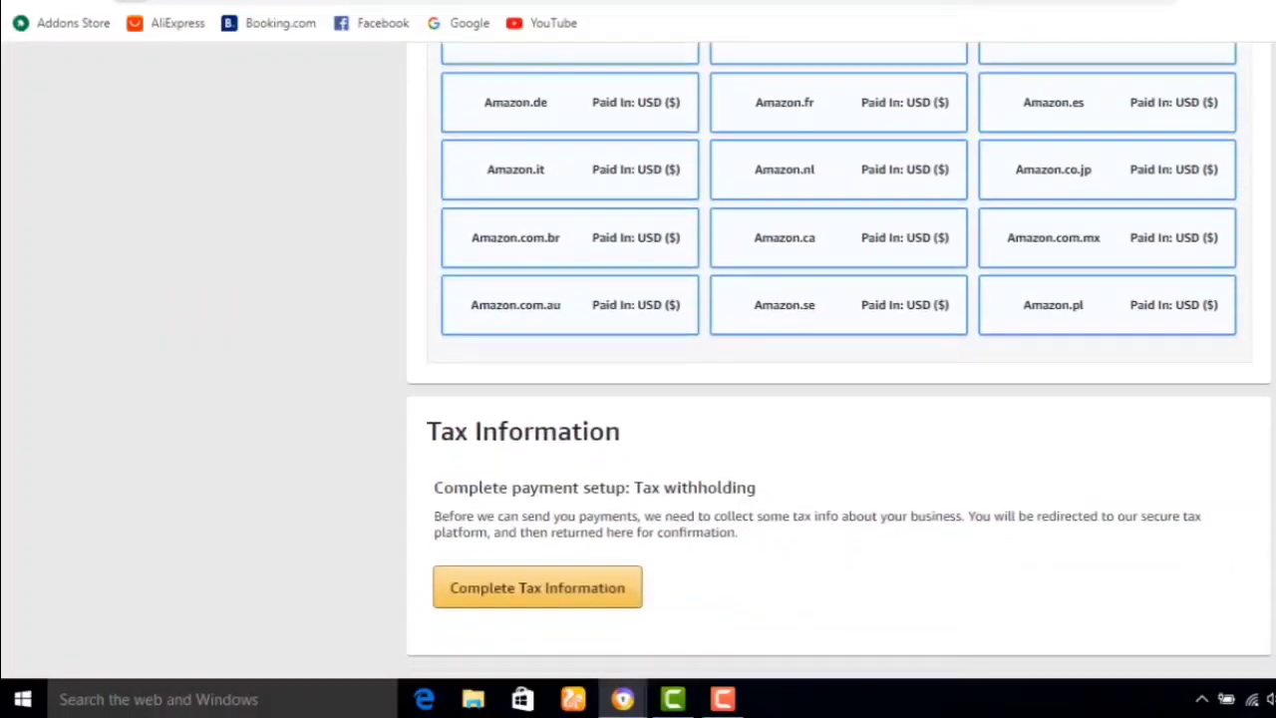
{"action": "scroll", "coordinate": [839, 359], "scroll_direction": "down", "scroll_amount": 2}
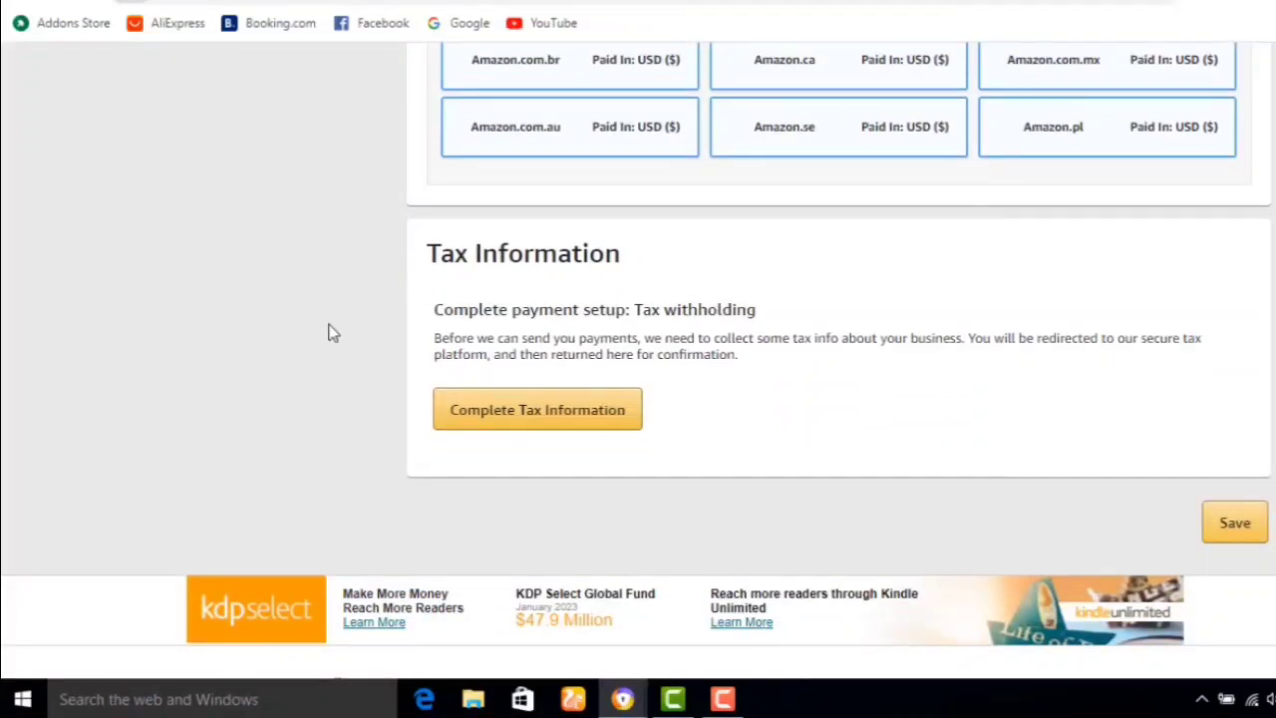
{"action": "scroll", "coordinate": [449, 297], "scroll_direction": "up", "scroll_amount": 2}
{"action": "scroll", "coordinate": [449, 297], "scroll_direction": "down", "scroll_amount": 2}
- Start the tax information interview, saving the pending payment changes first
{"action": "left_click", "coordinate": [491, 418]}
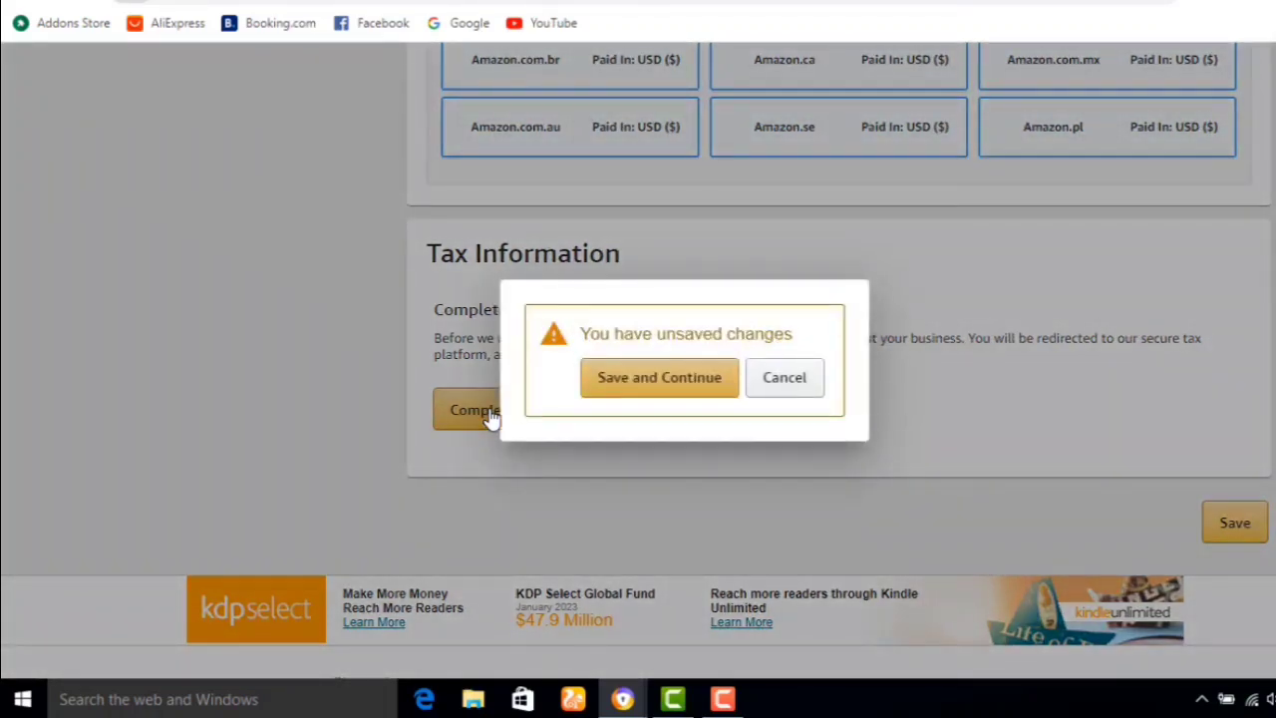
{"action": "left_click", "coordinate": [643, 380]}
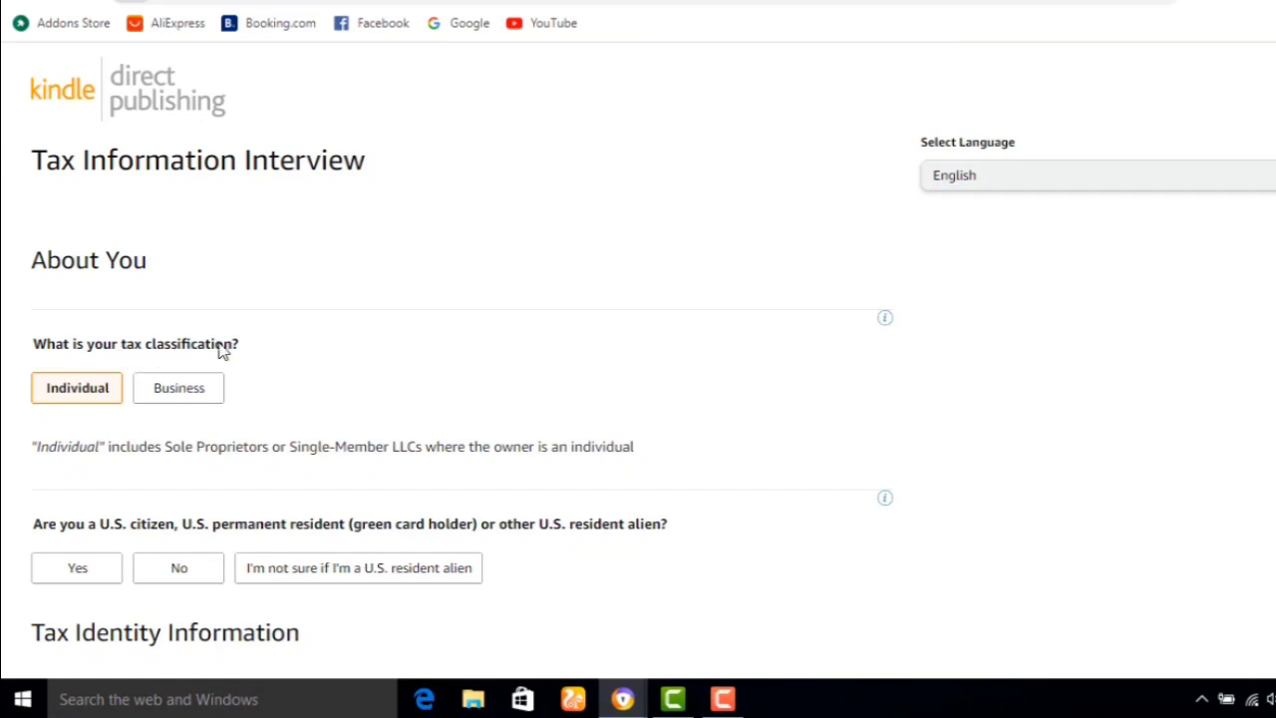
- Keep Individual, answering No to U.S. citizen/resident and No to intermediary agent
{"action": "left_click", "coordinate": [96, 392]}
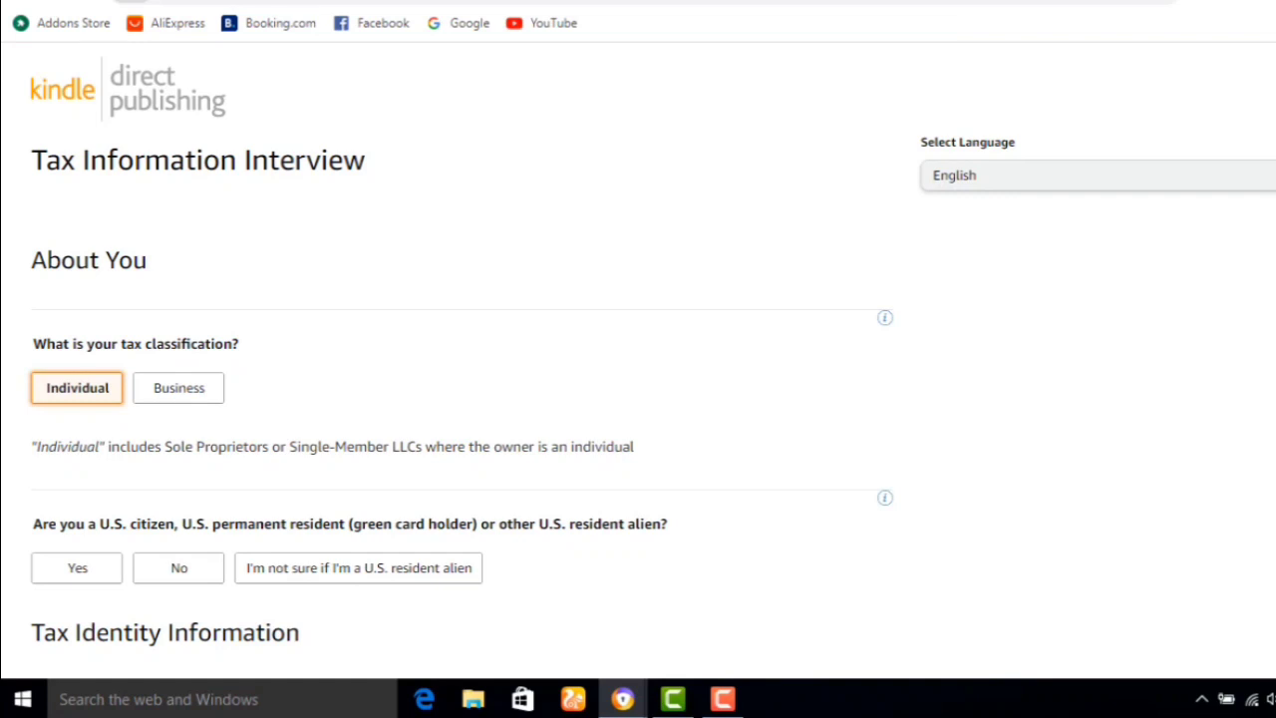
{"action": "scroll", "coordinate": [652, 350], "scroll_direction": "down", "scroll_amount": 1}
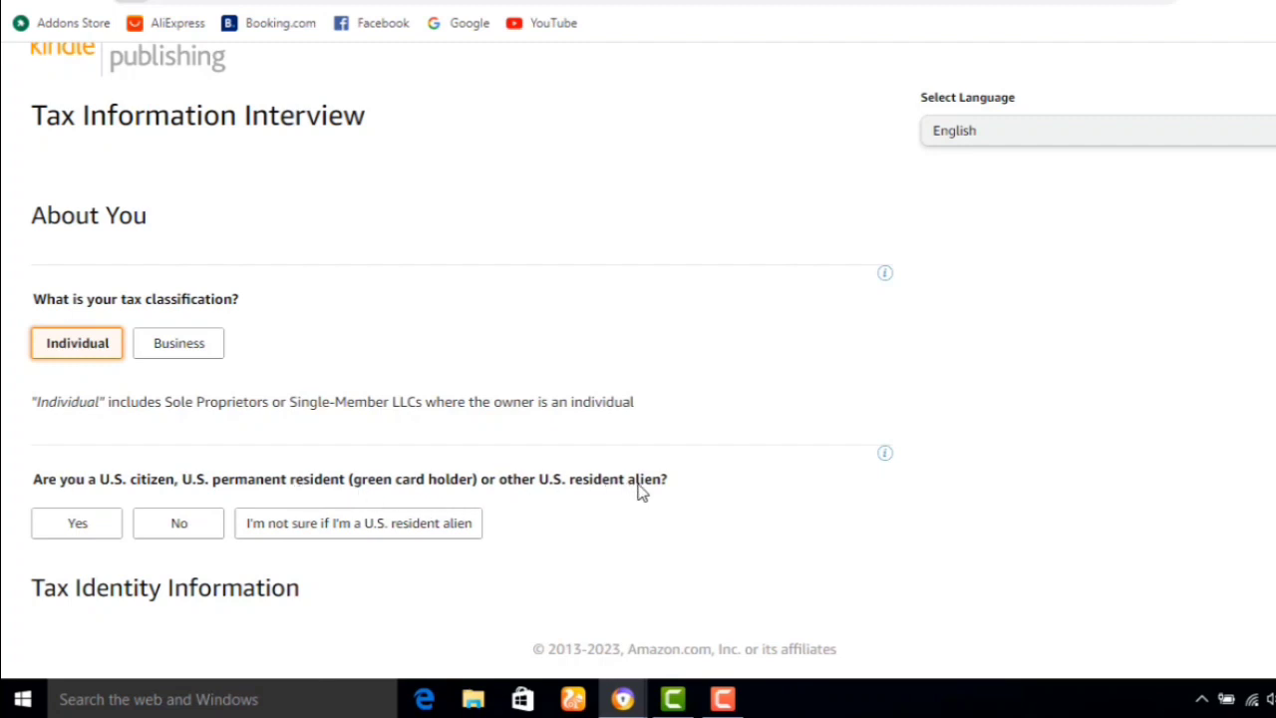
{"action": "left_click", "coordinate": [179, 525]}
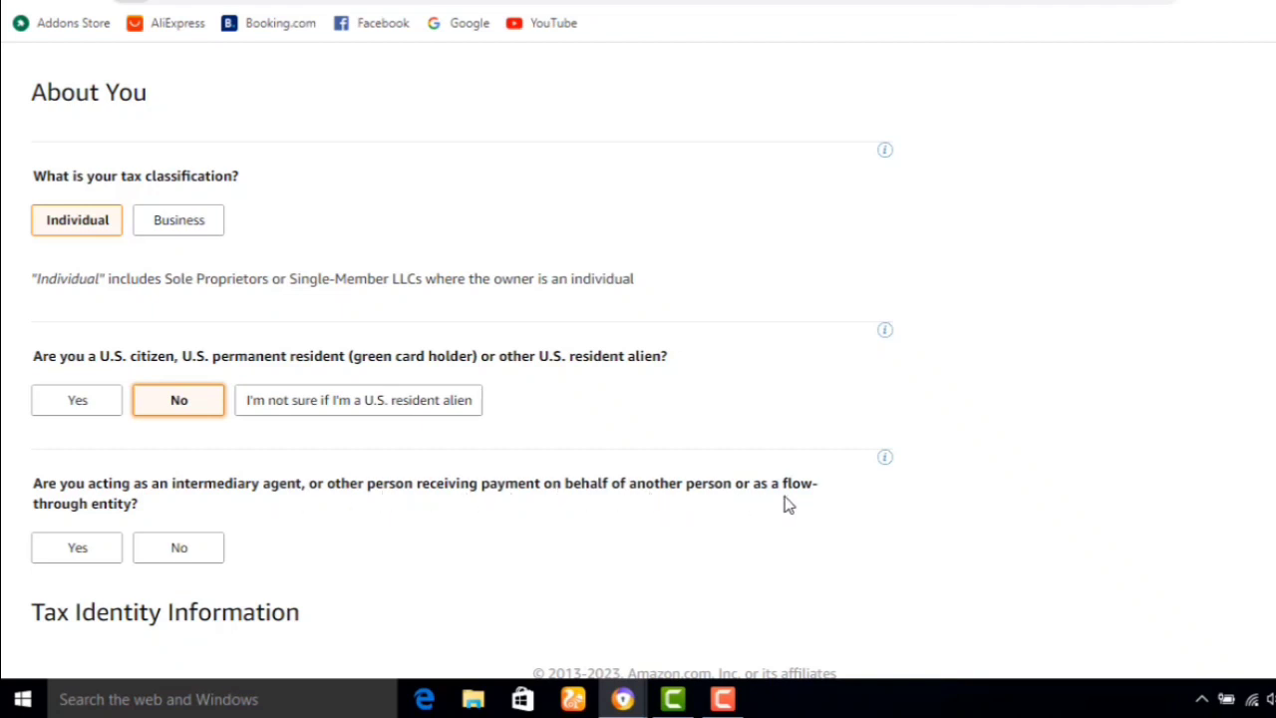
{"action": "left_click", "coordinate": [180, 549]}
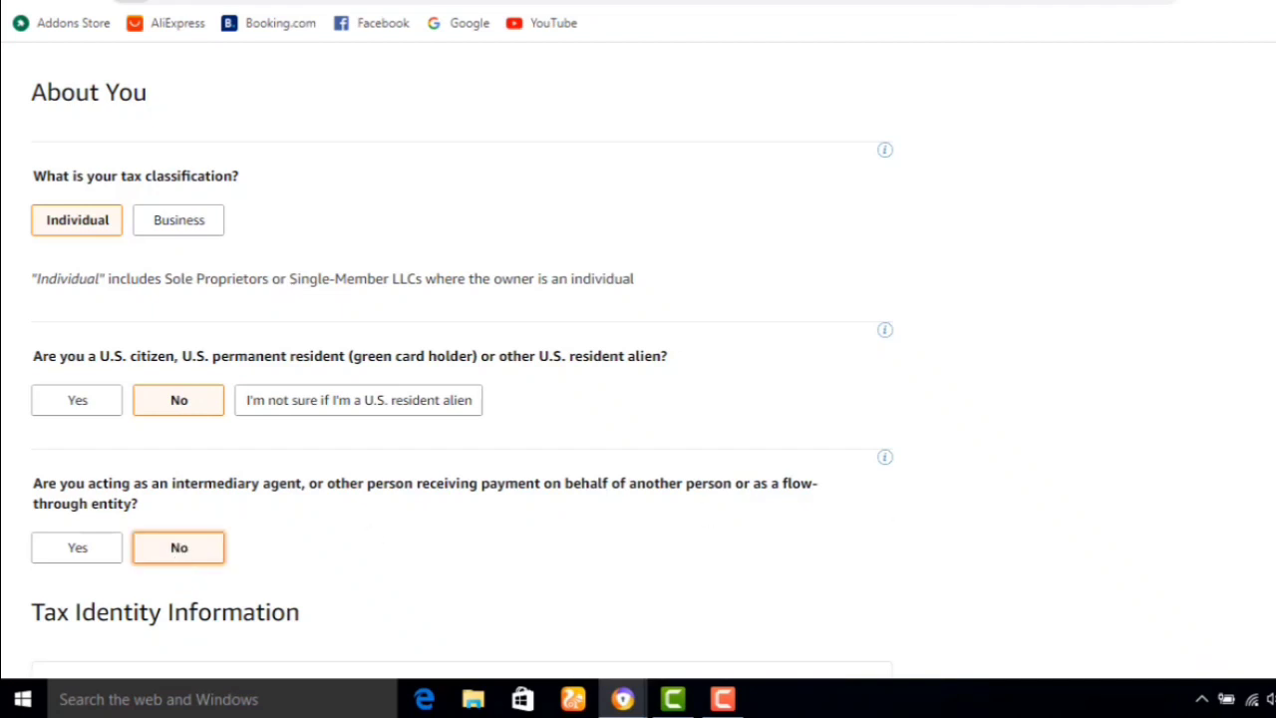
{"action": "scroll", "coordinate": [462, 369], "scroll_direction": "down", "scroll_amount": 3}
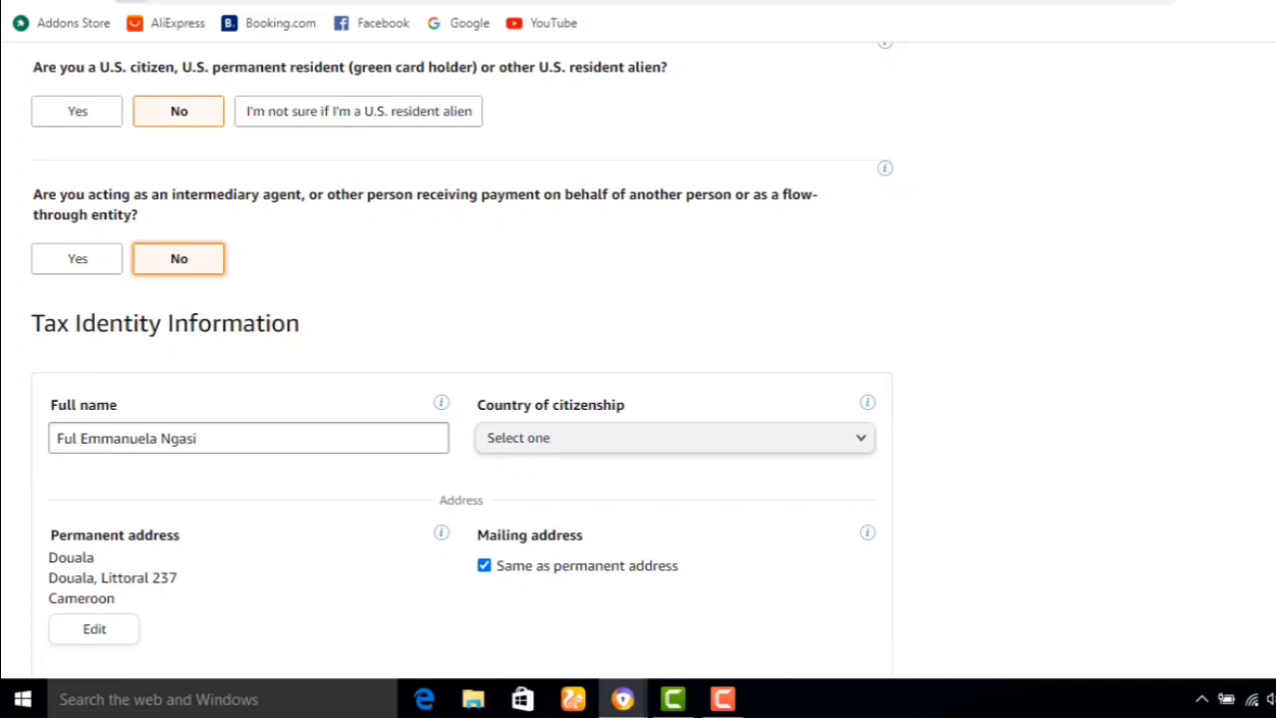
{"action": "scroll", "coordinate": [462, 369], "scroll_direction": "down", "scroll_amount": 2}
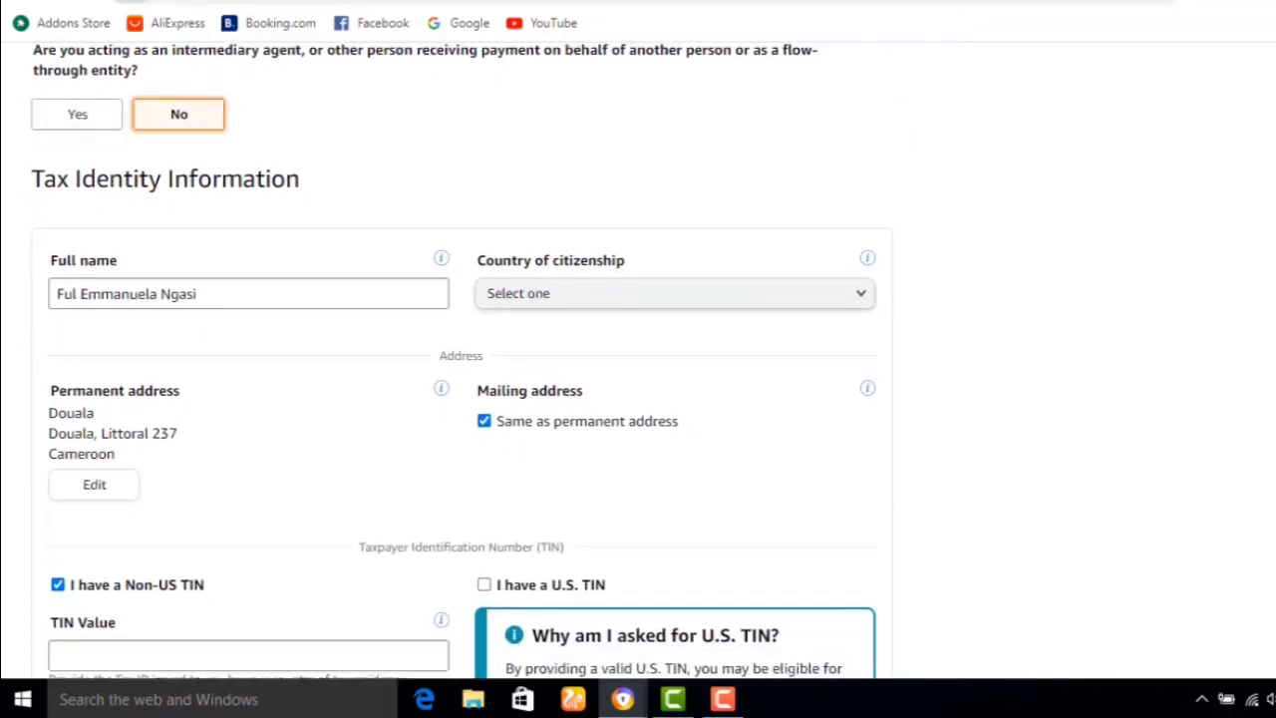
- Set the country of citizenship to Cameroon
{"action": "left_click", "coordinate": [854, 297]}
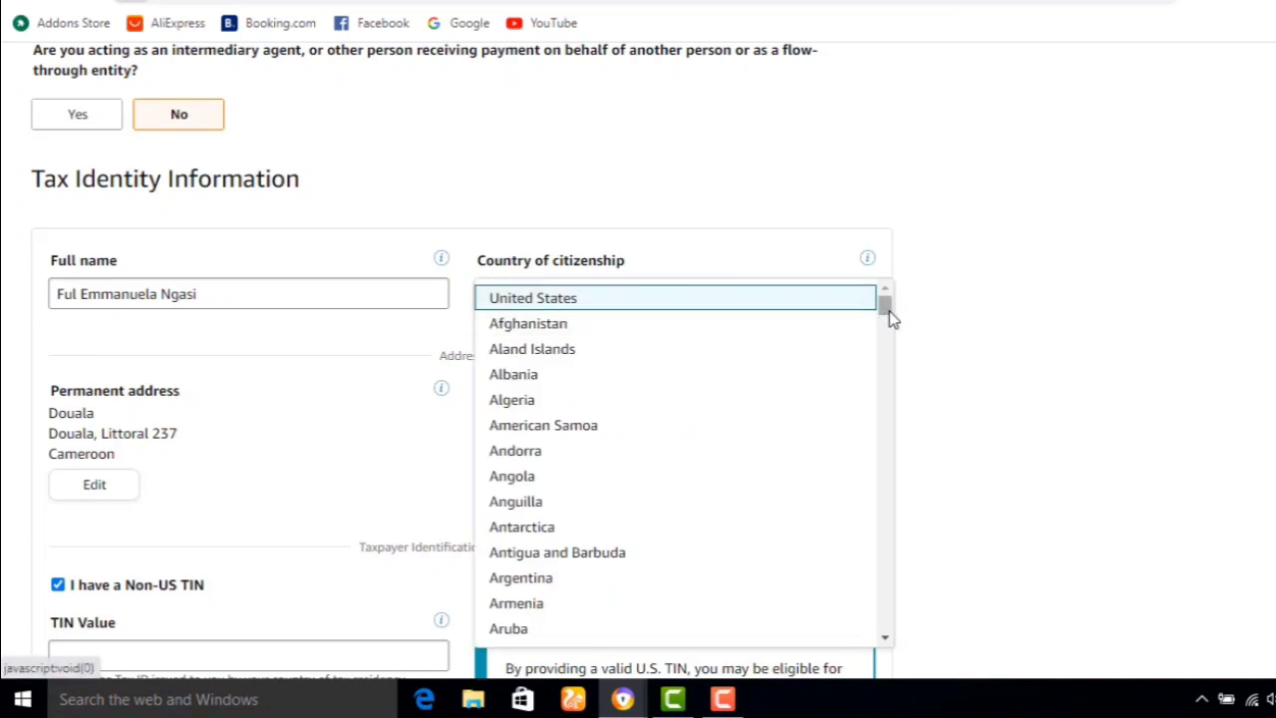
{"action": "left_click_drag", "start_coordinate": [890, 311], "coordinate": [896, 356]}
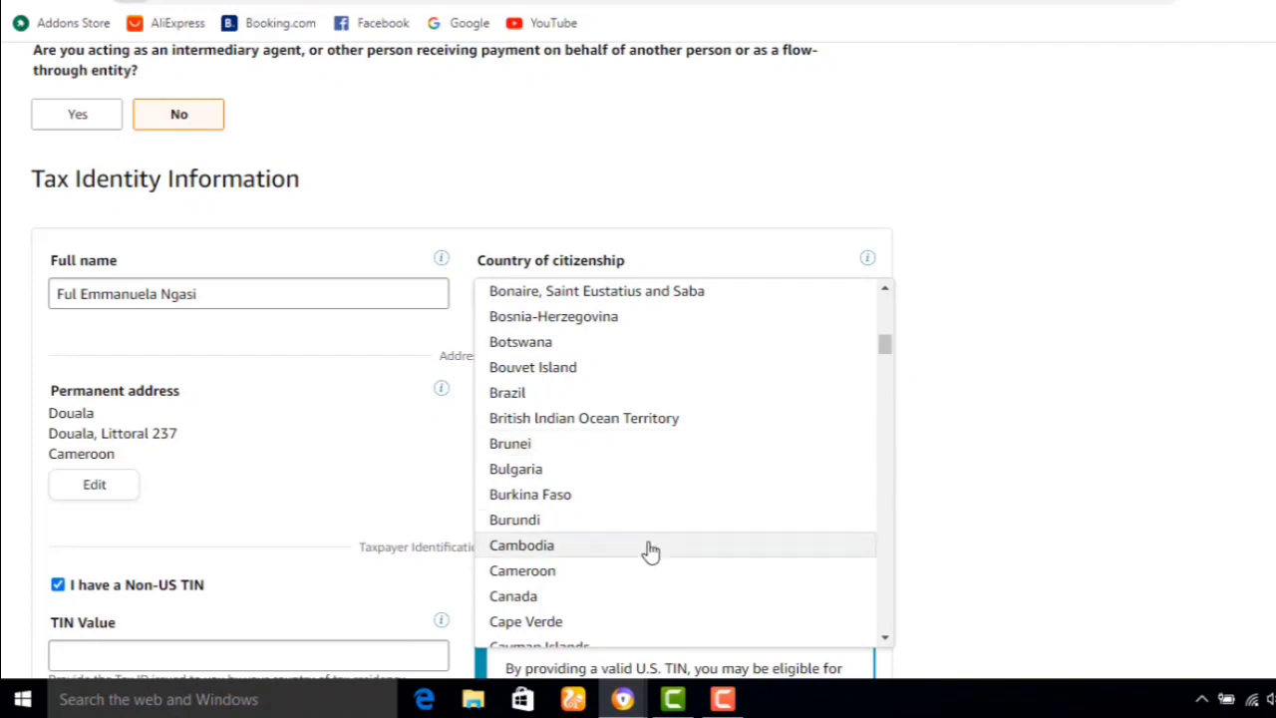
{"action": "left_click", "coordinate": [608, 573]}
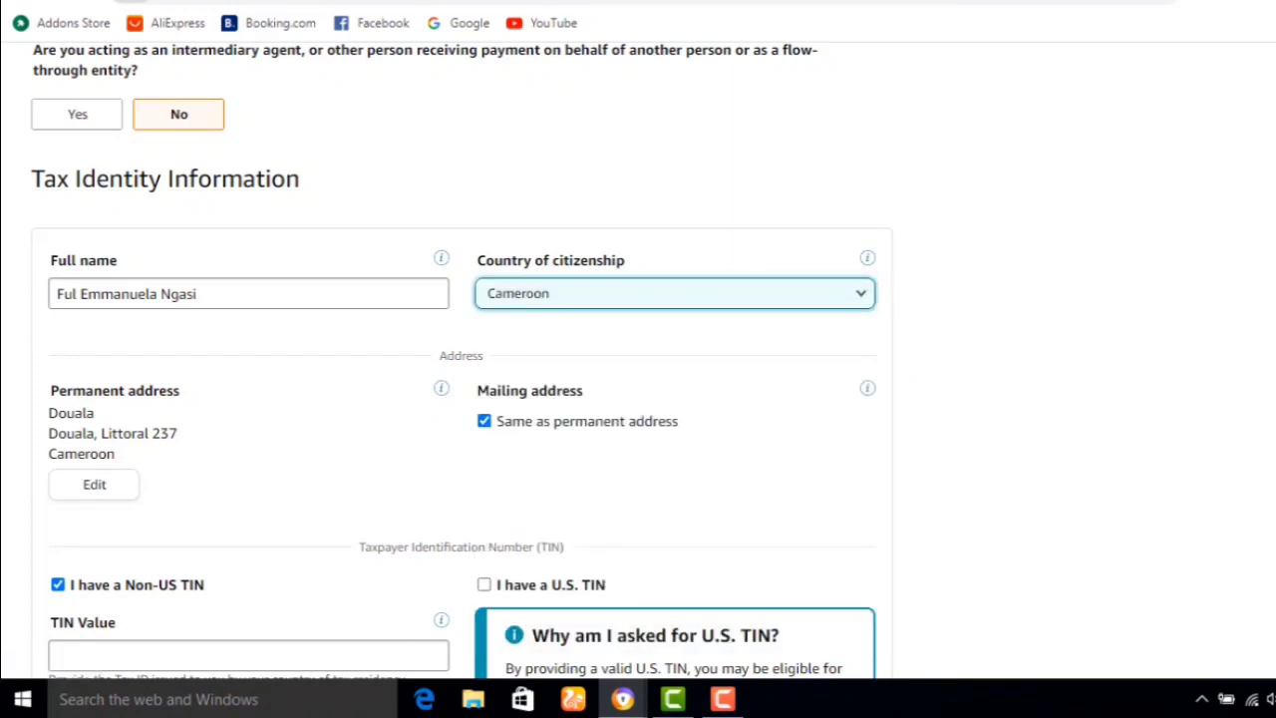
{"action": "scroll", "coordinate": [1197, 359], "scroll_direction": "down", "scroll_amount": 3}
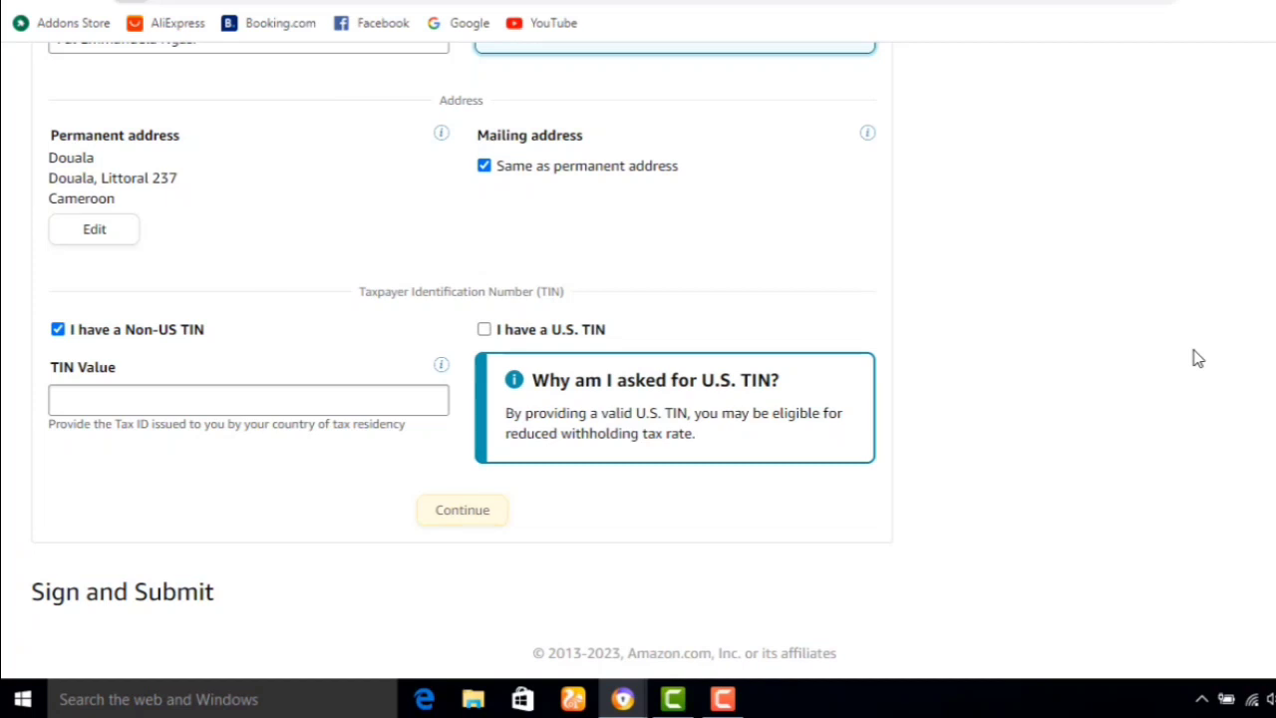
- Enter the non-US taxpayer ID in the TIN Value field and continue
{"action": "left_click", "coordinate": [133, 397]}
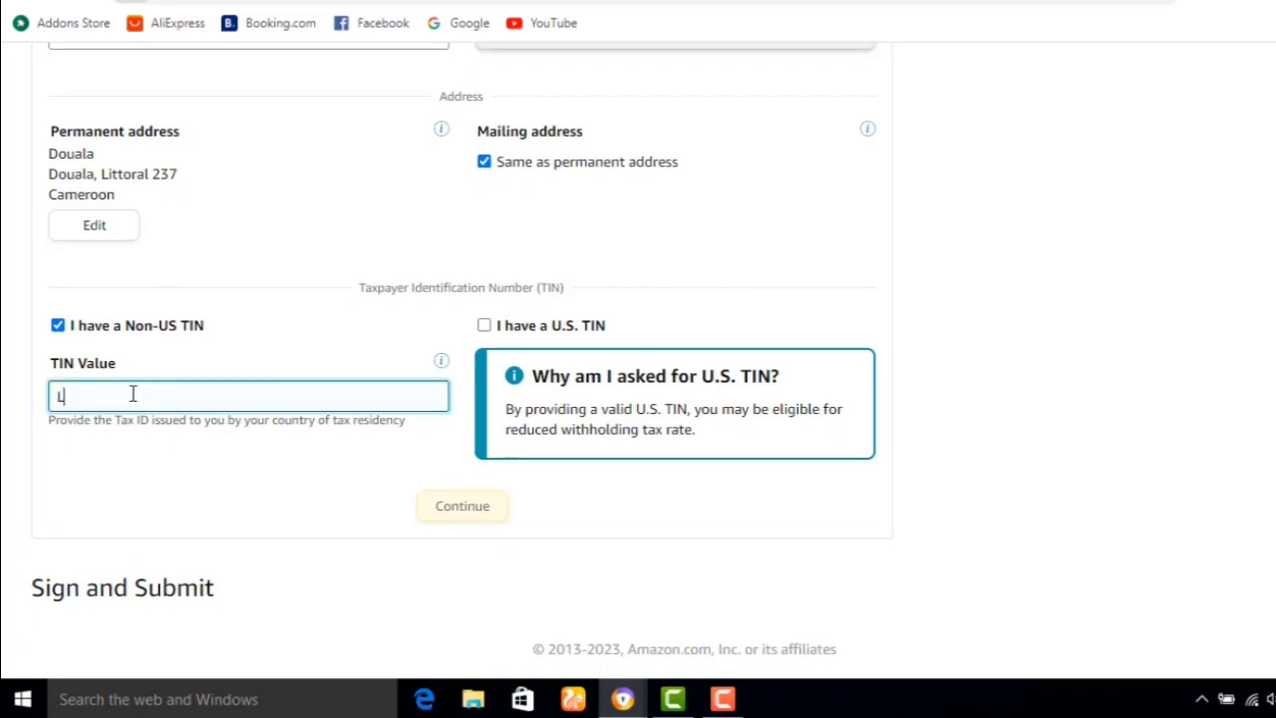
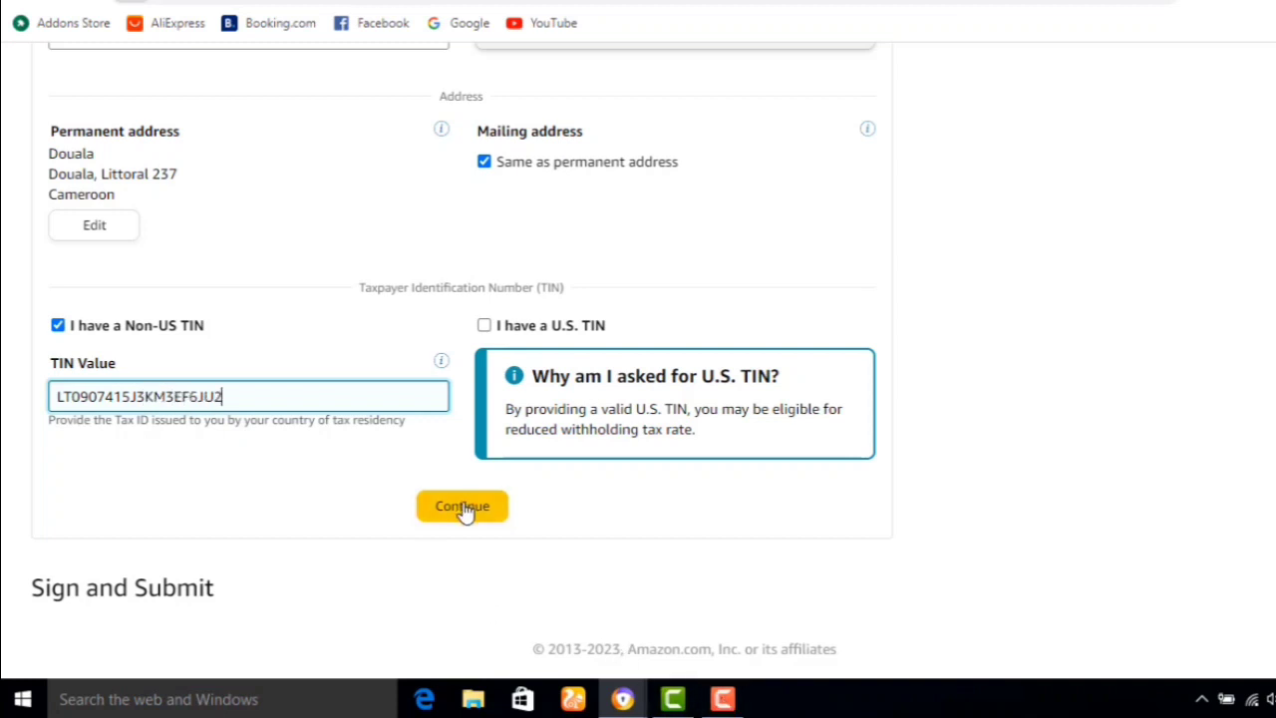
{"action": "left_click", "coordinate": [462, 506]}
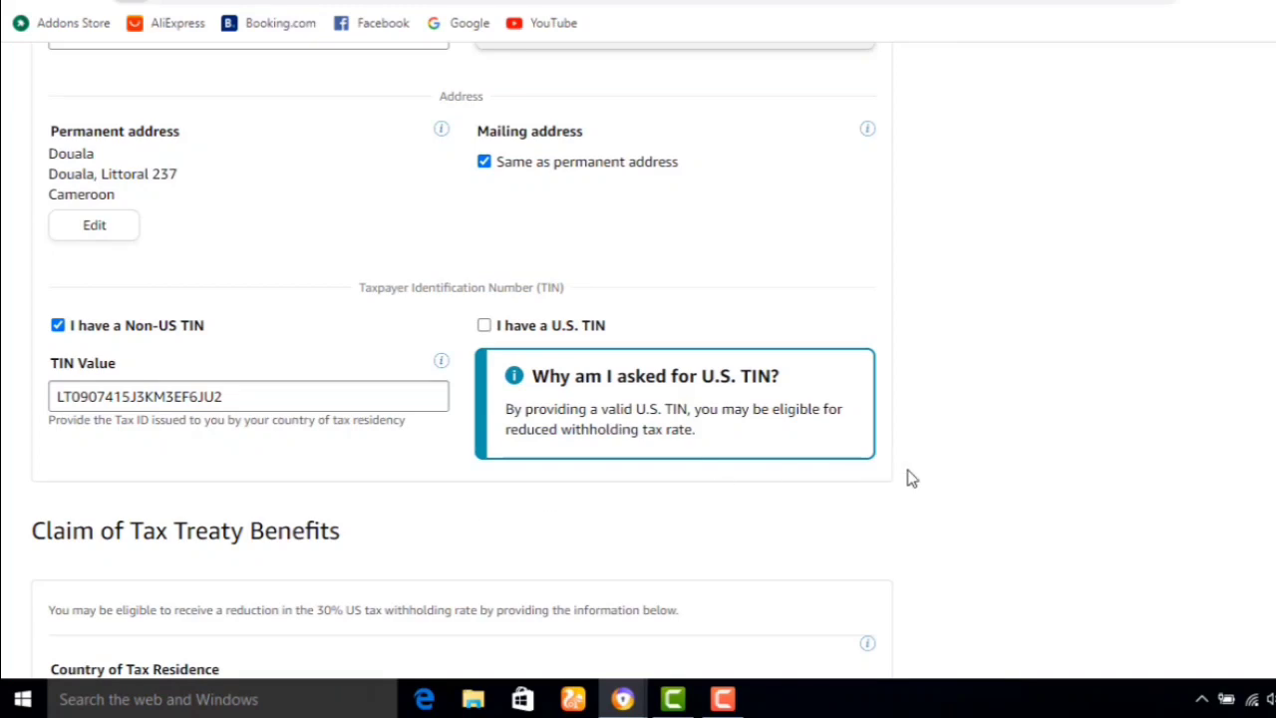
- Confirm Cameroon as tax residence, with no treaty benefits claimed
{"action": "scroll", "coordinate": [461, 348], "scroll_direction": "down", "scroll_amount": 3}
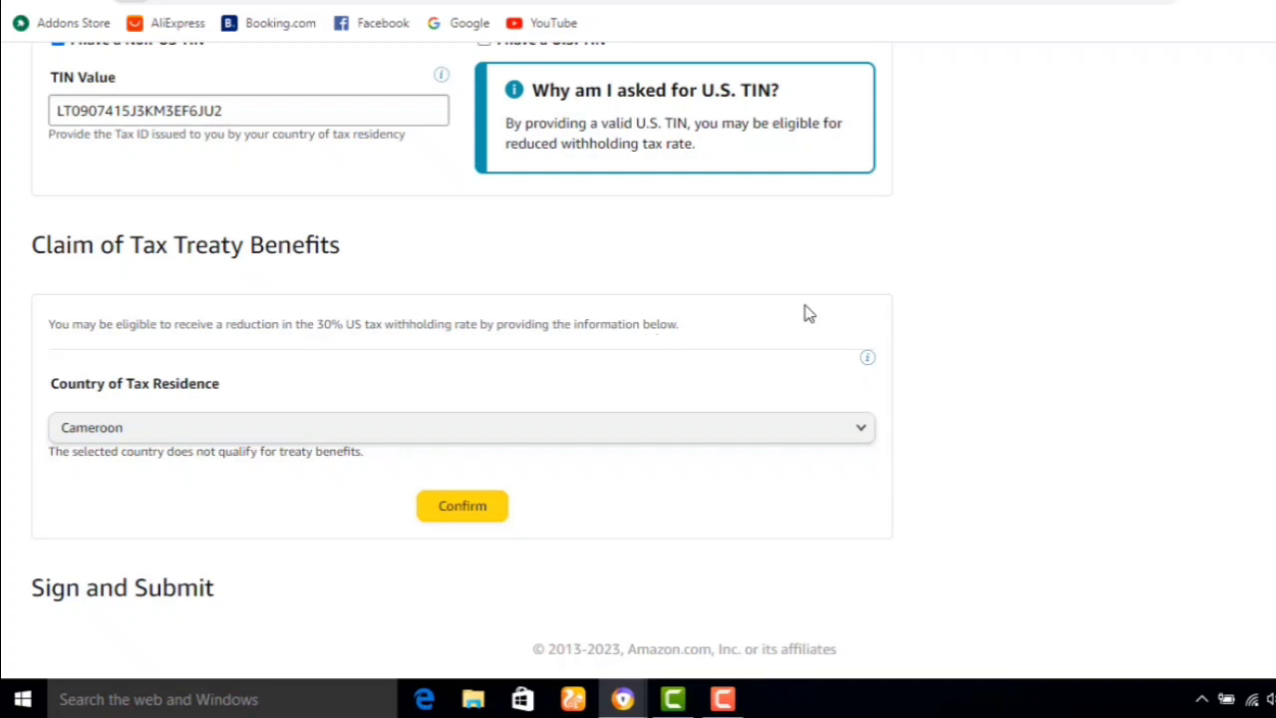
{"action": "left_click", "coordinate": [465, 511]}
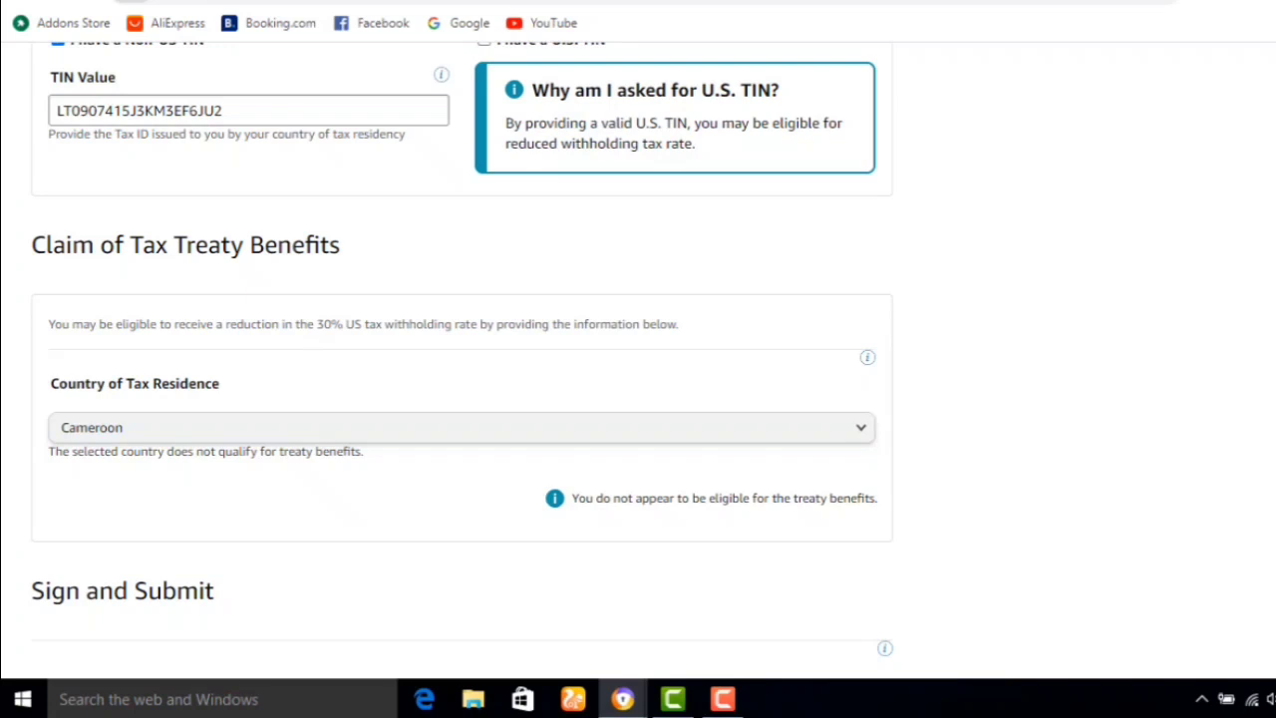
{"action": "scroll", "coordinate": [461, 362], "scroll_direction": "down", "scroll_amount": 4}
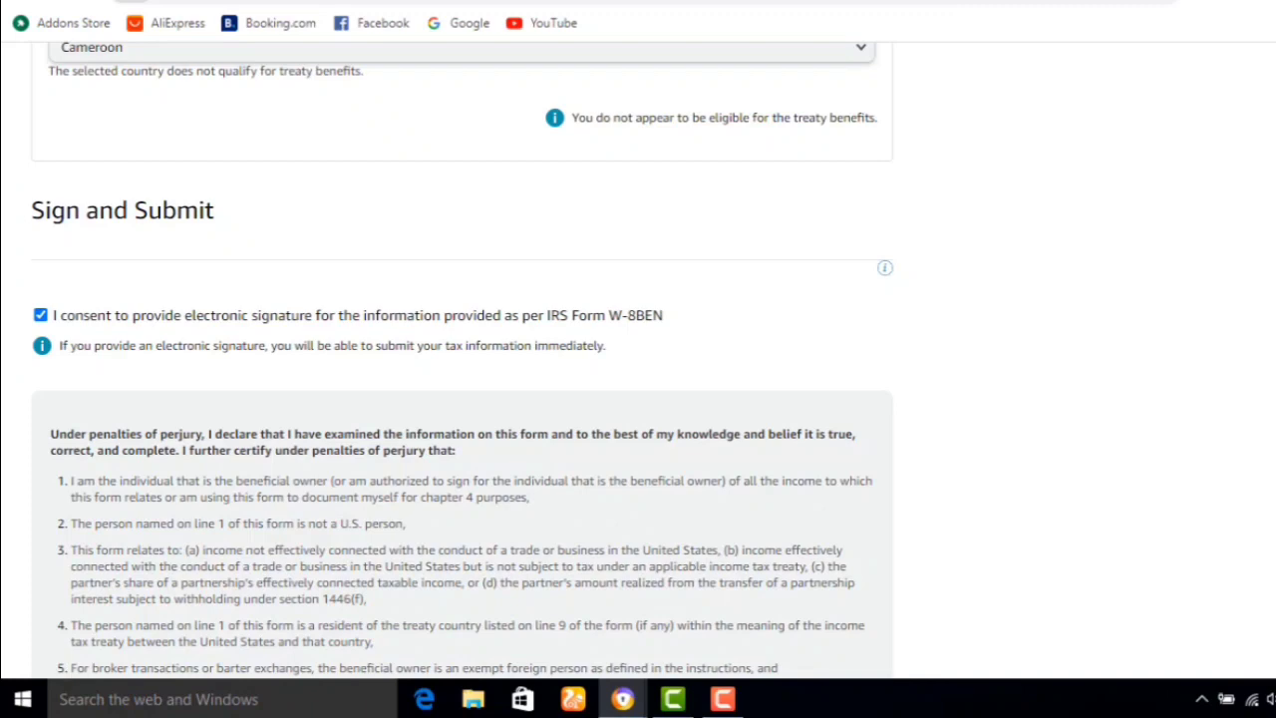
{"action": "scroll", "coordinate": [462, 359], "scroll_direction": "down", "scroll_amount": 5}
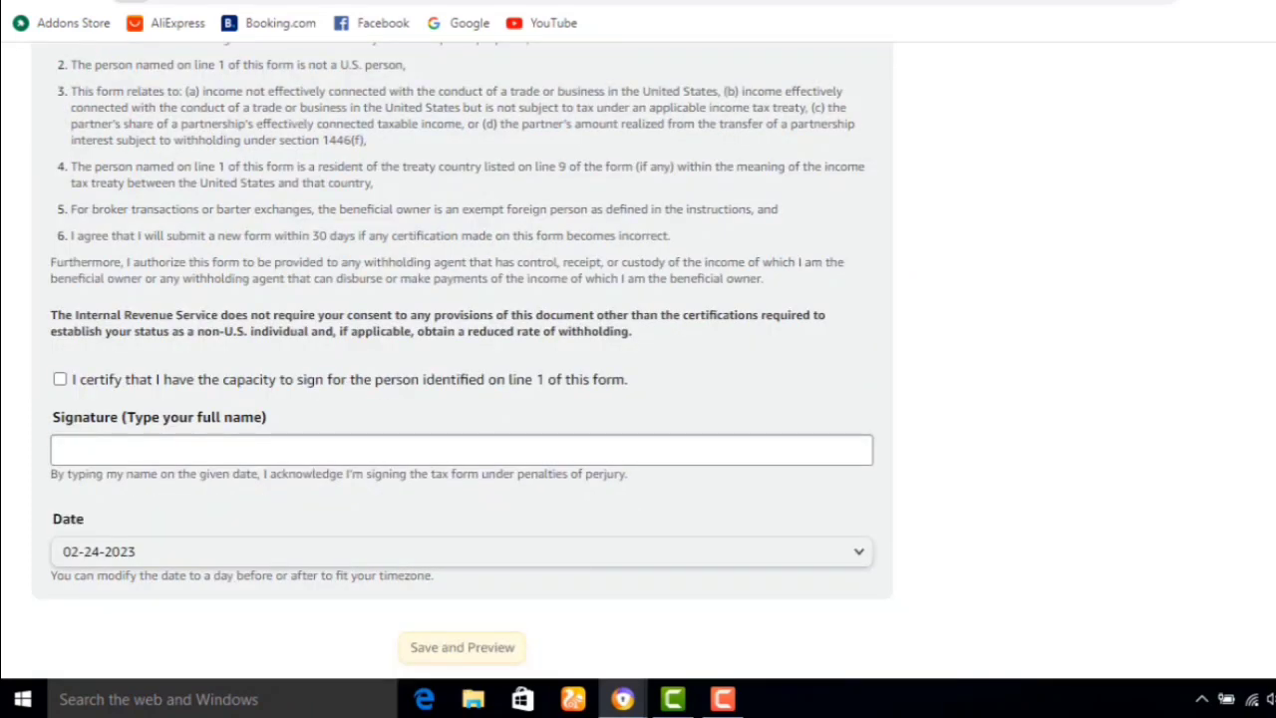
- Sign with the account holder's full name, certify signing capacity, and preview the W-8BEN
{"action": "left_click", "coordinate": [199, 449]}
{"action": "left_click", "coordinate": [198, 449]}
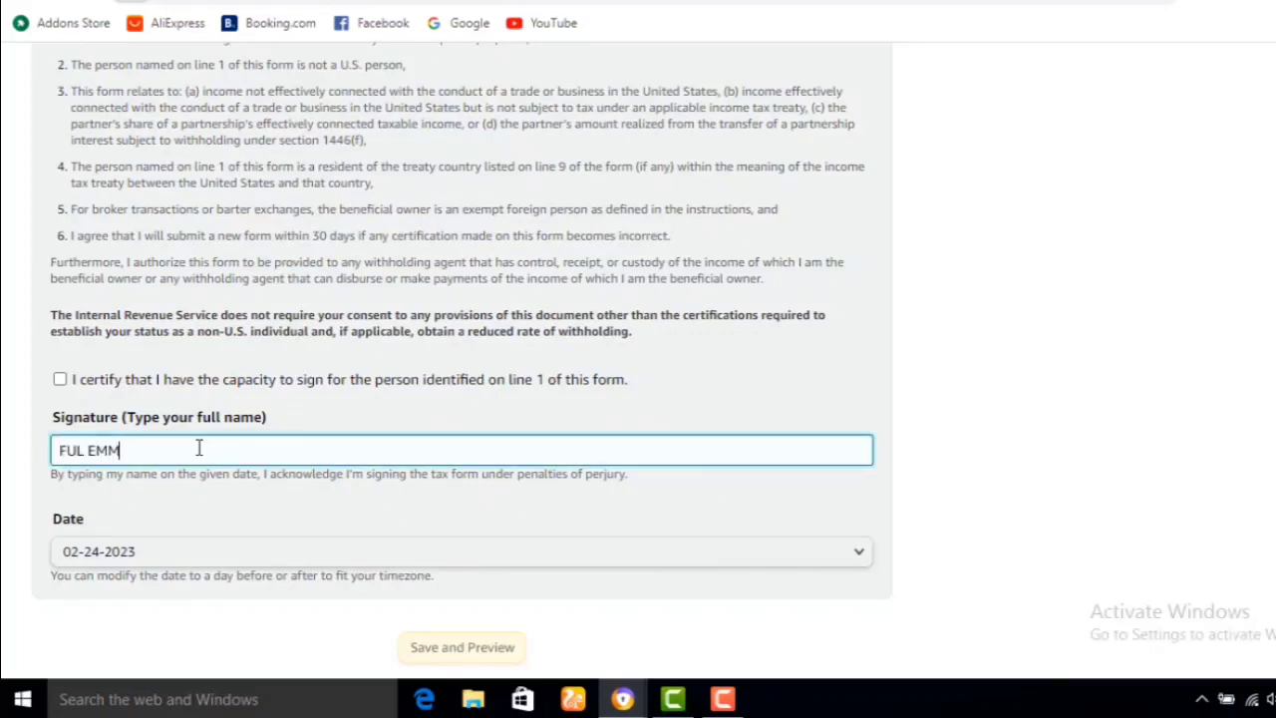
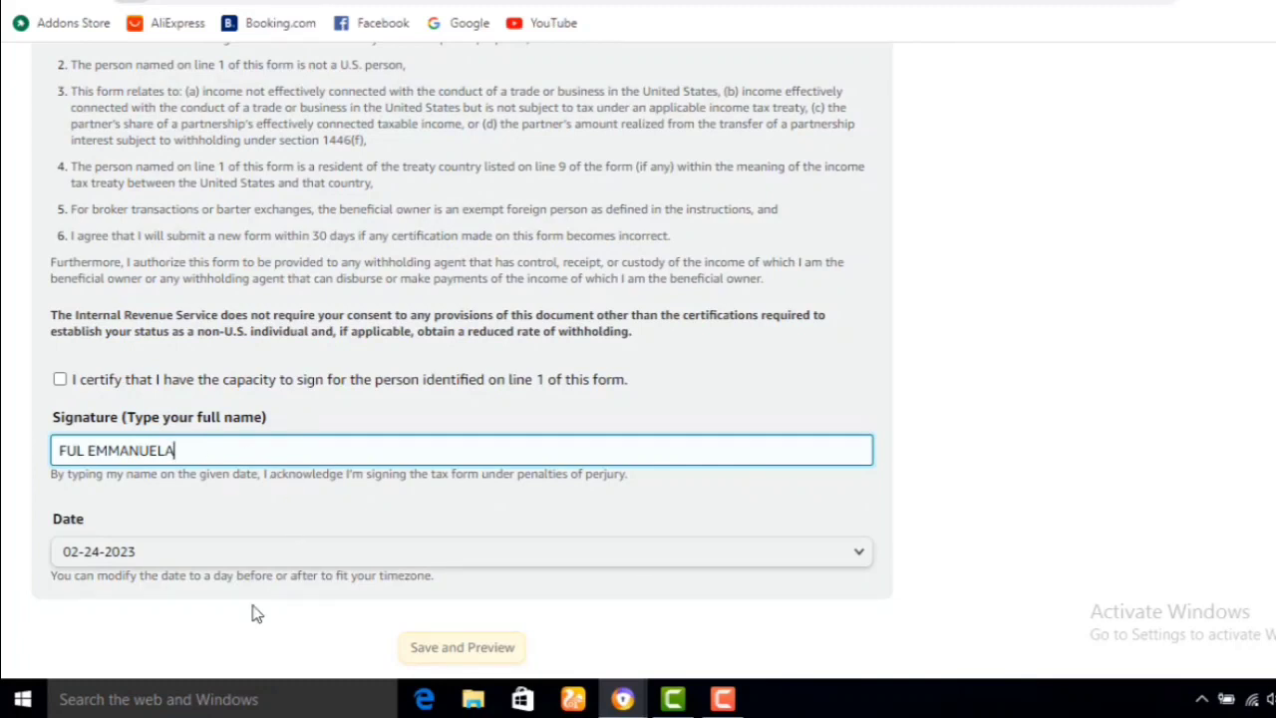
{"action": "left_click", "coordinate": [992, 468]}
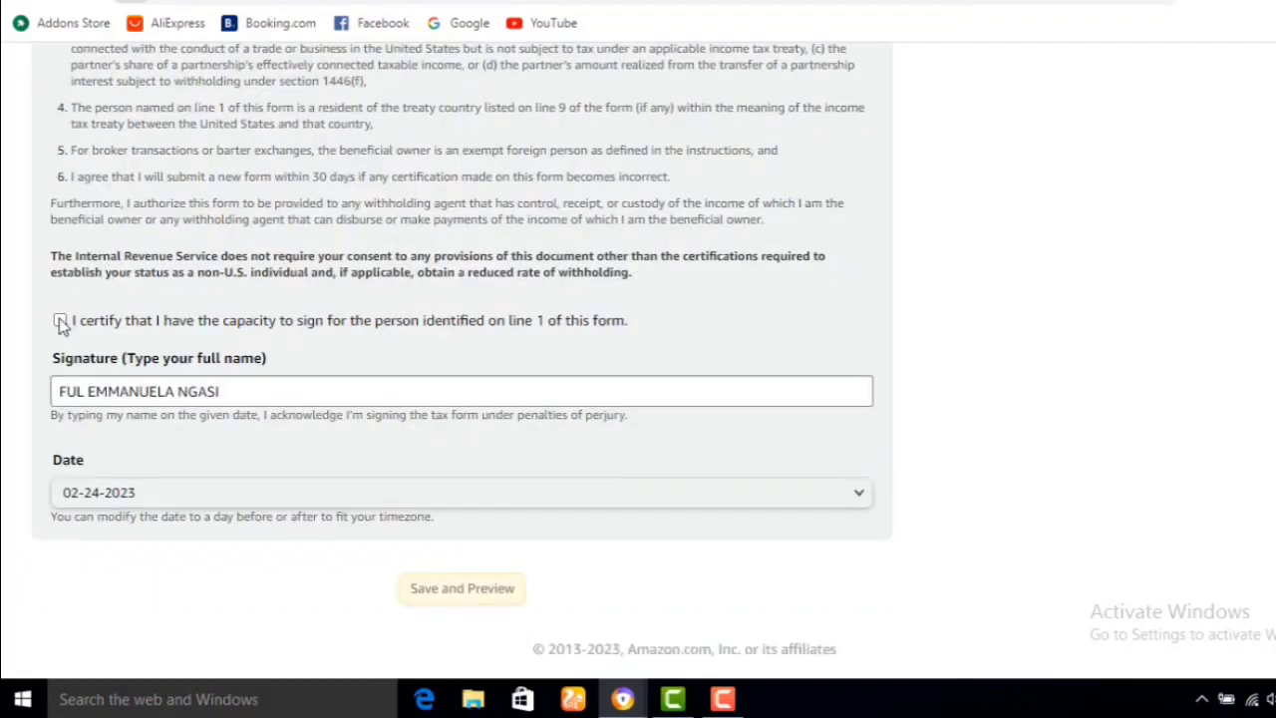
{"action": "left_click", "coordinate": [60, 320]}
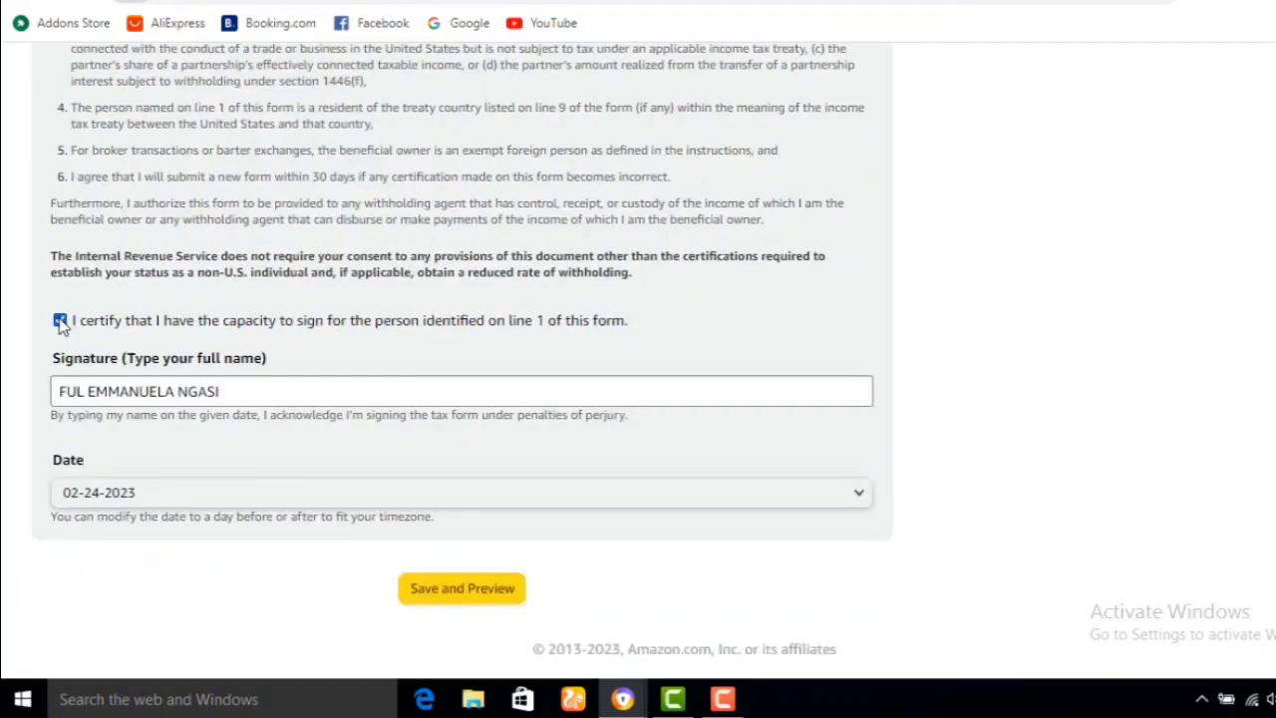
{"action": "left_click", "coordinate": [464, 589]}
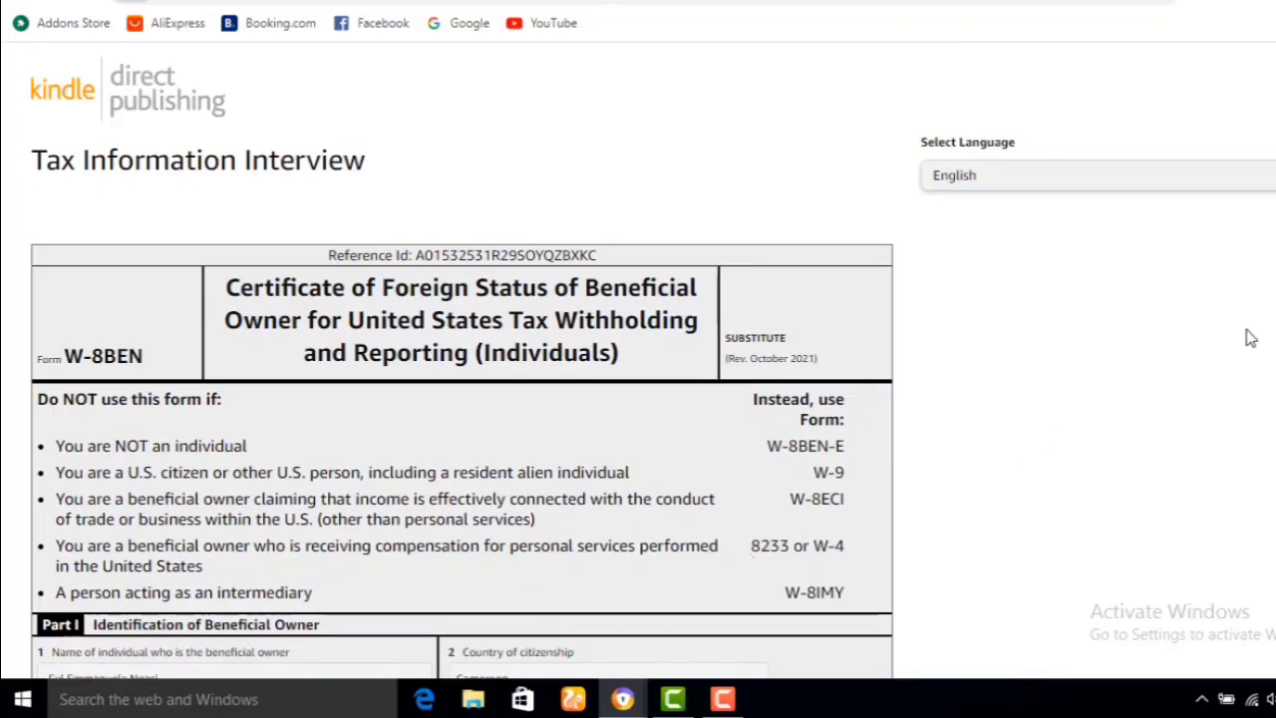
- Review the W-8BEN preview and submit the form
{"action": "scroll", "coordinate": [638, 364], "scroll_direction": "down", "scroll_amount": 3}
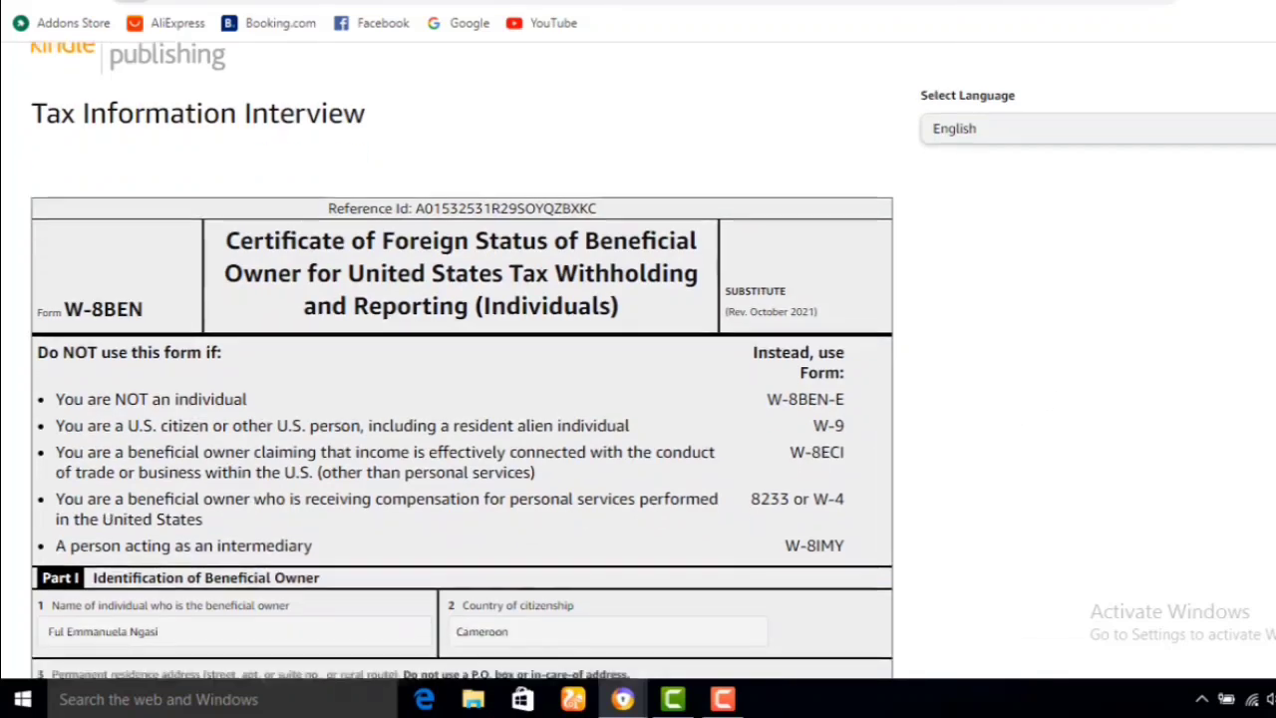
{"action": "scroll", "coordinate": [883, 555], "scroll_direction": "down", "scroll_amount": 15}
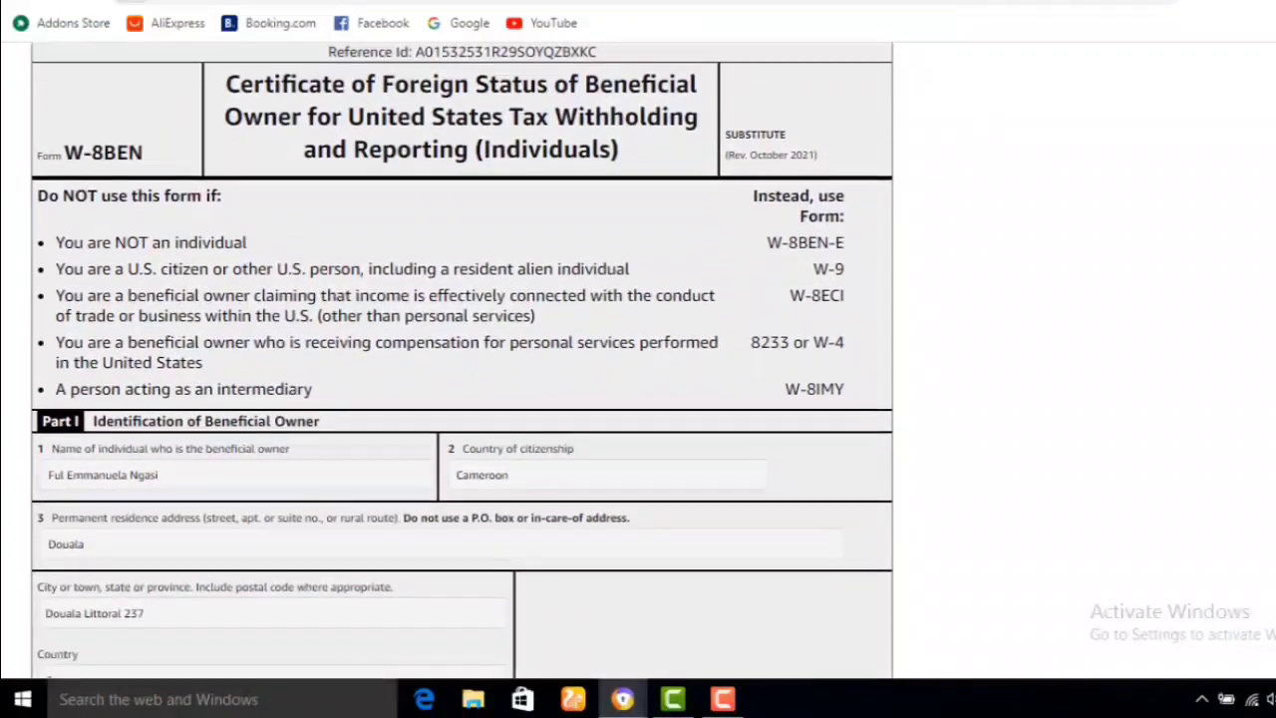
{"action": "left_click", "coordinate": [786, 595]}
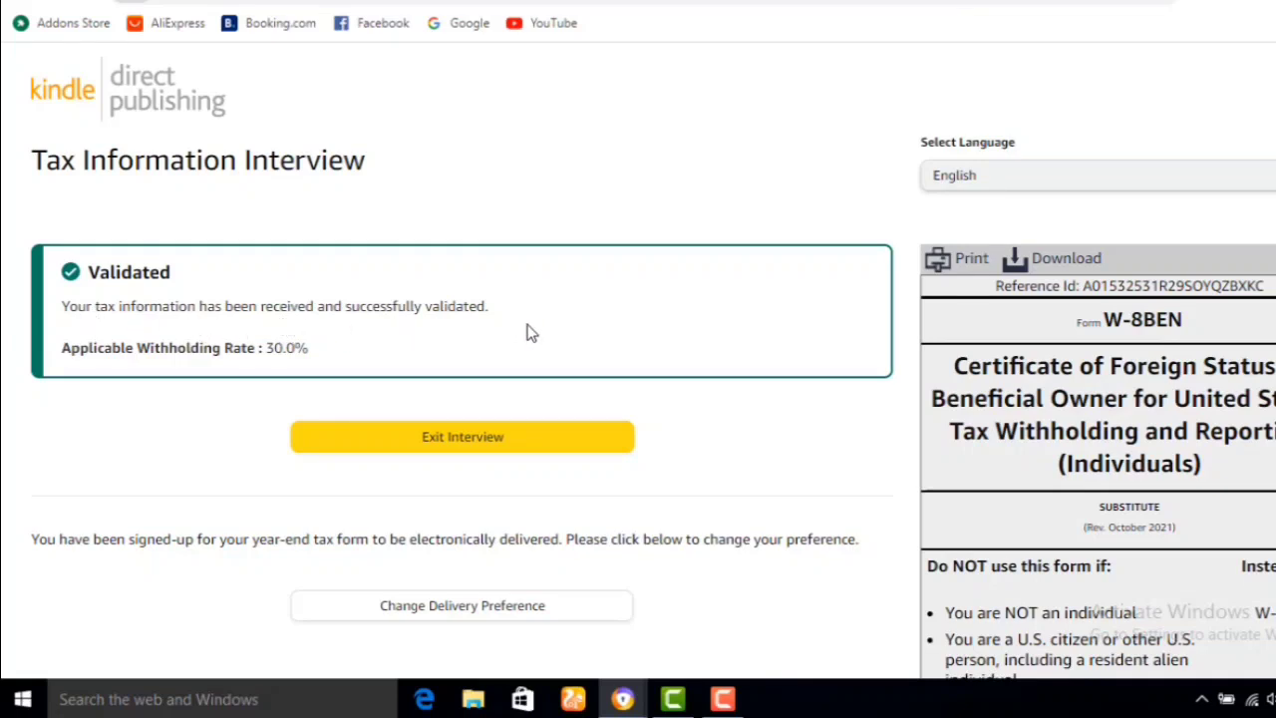
- Return to My Account, check Getting Paid and Tax Information, and save the page
{"action": "left_click", "coordinate": [536, 447]}
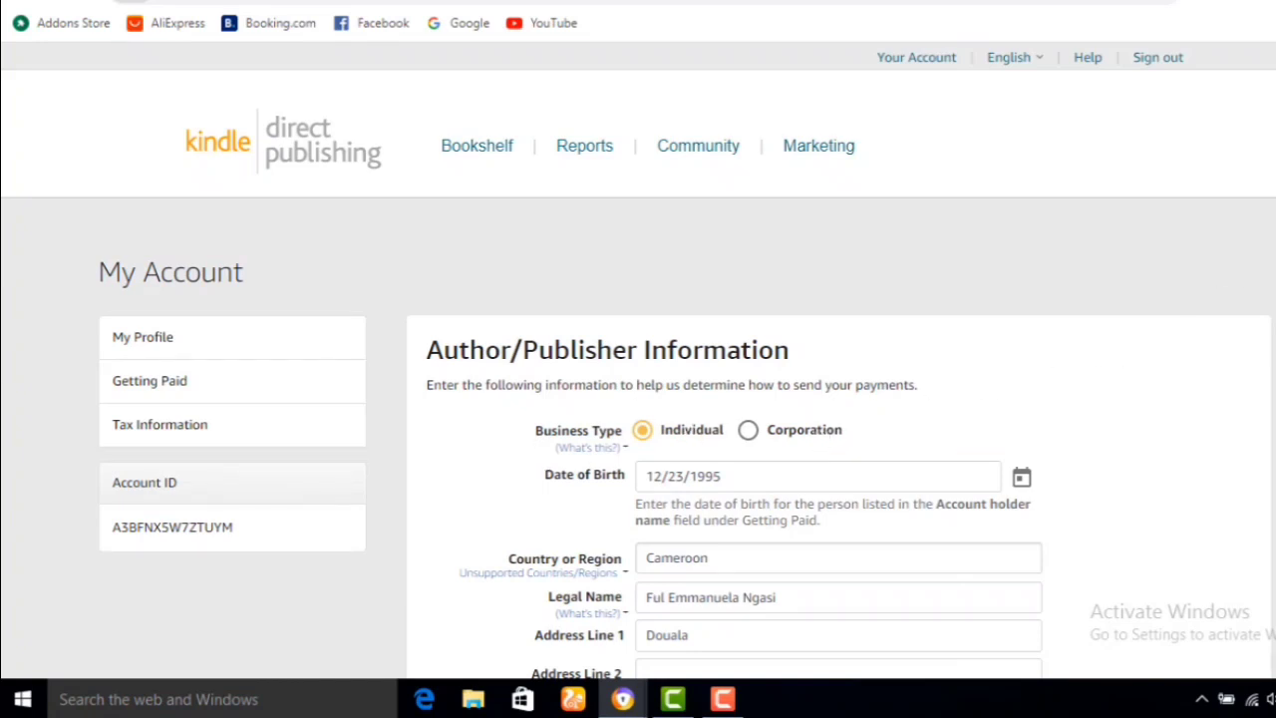
{"action": "scroll", "coordinate": [638, 399], "scroll_direction": "down", "scroll_amount": 5}
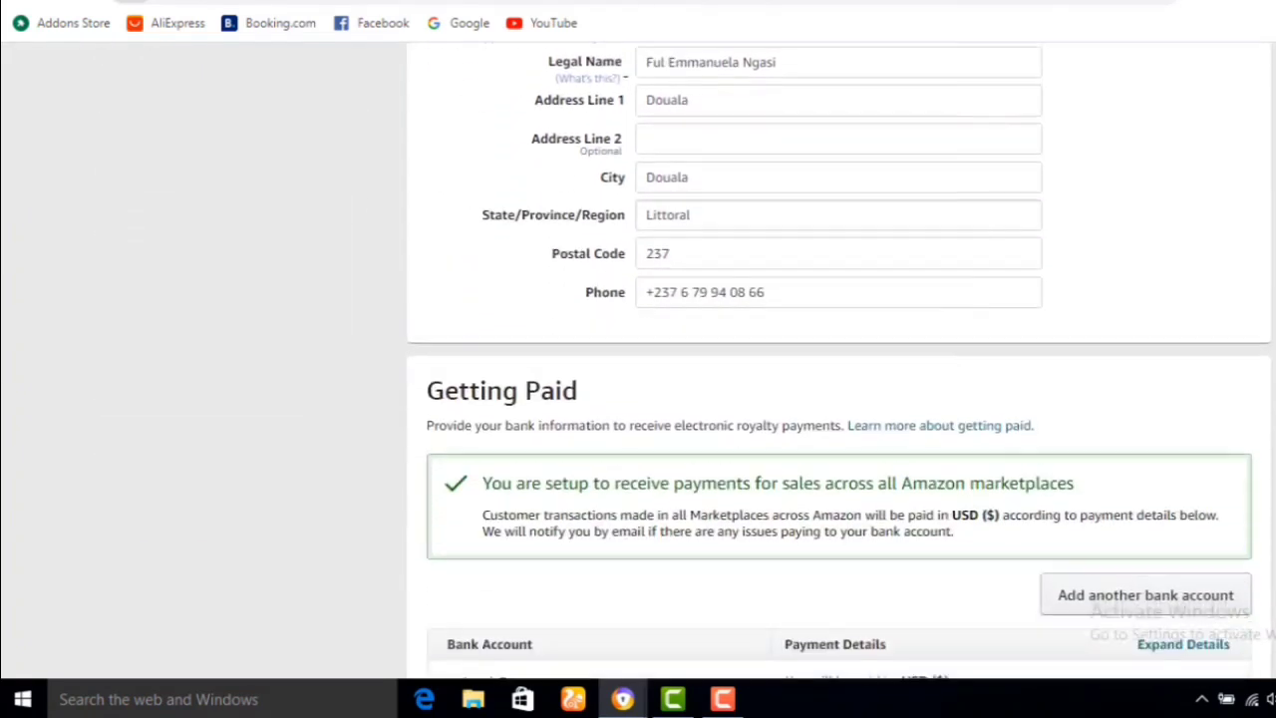
{"action": "scroll", "coordinate": [840, 360], "scroll_direction": "down", "scroll_amount": 5}
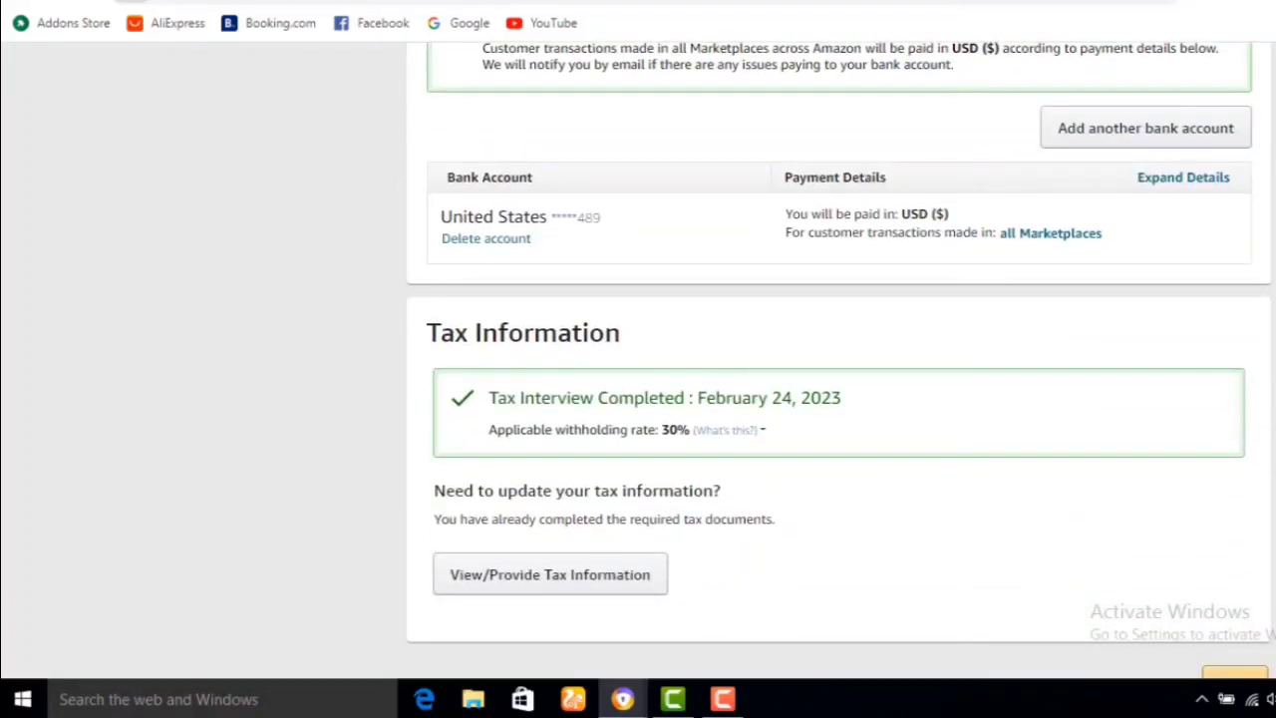
{"action": "scroll", "coordinate": [638, 398], "scroll_direction": "down", "scroll_amount": 3}
{"action": "scroll", "coordinate": [638, 399], "scroll_direction": "up", "scroll_amount": 1}
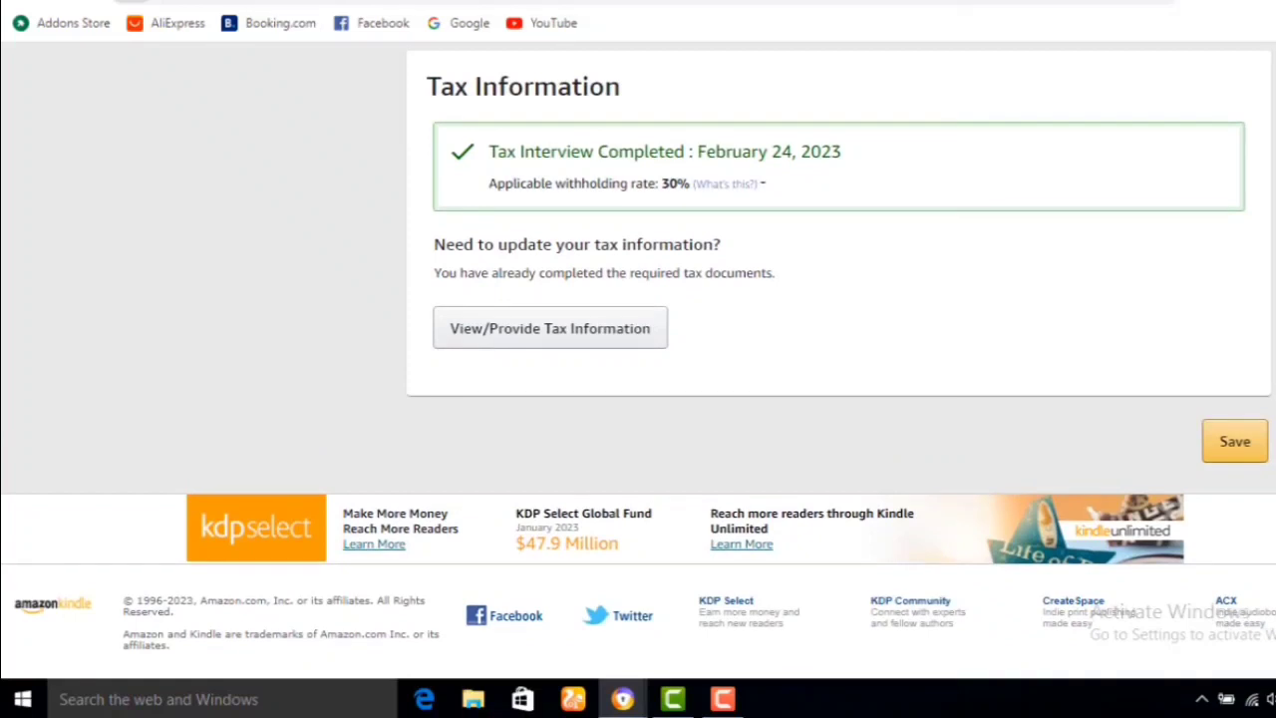
{"action": "scroll", "coordinate": [638, 399], "scroll_direction": "up", "scroll_amount": 3}
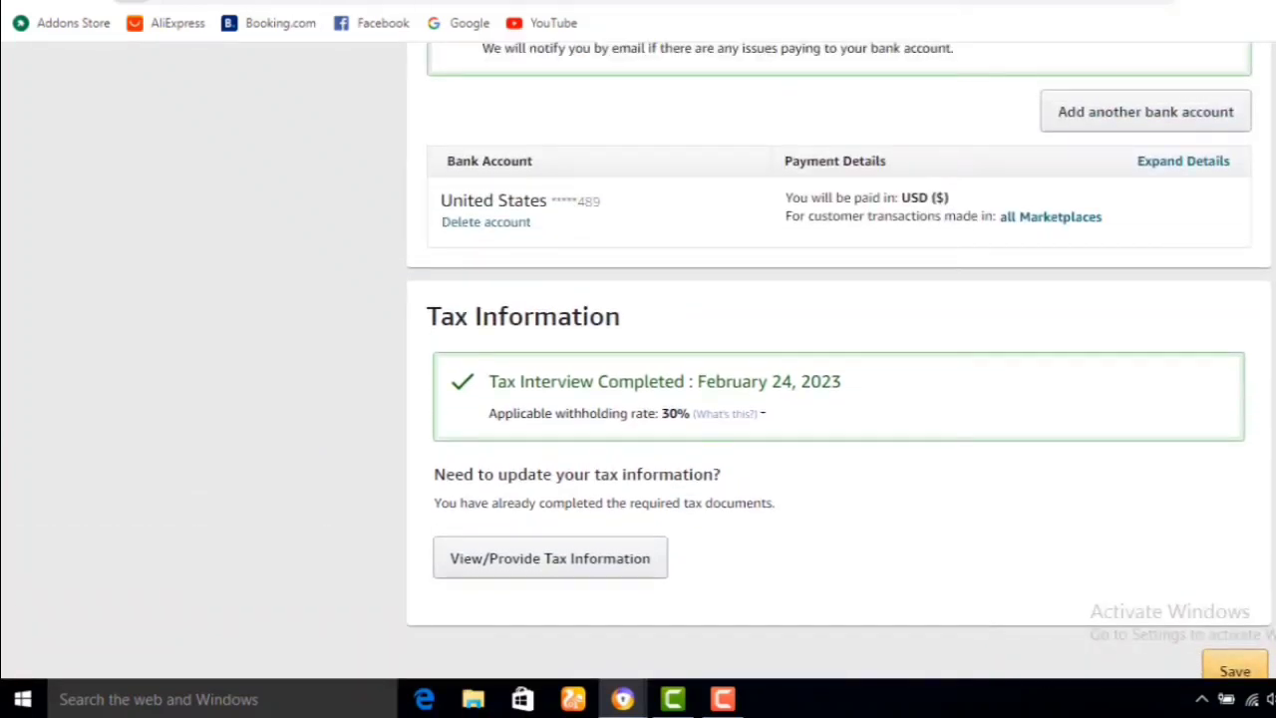
{"action": "scroll", "coordinate": [718, 555], "scroll_direction": "up", "scroll_amount": 1}
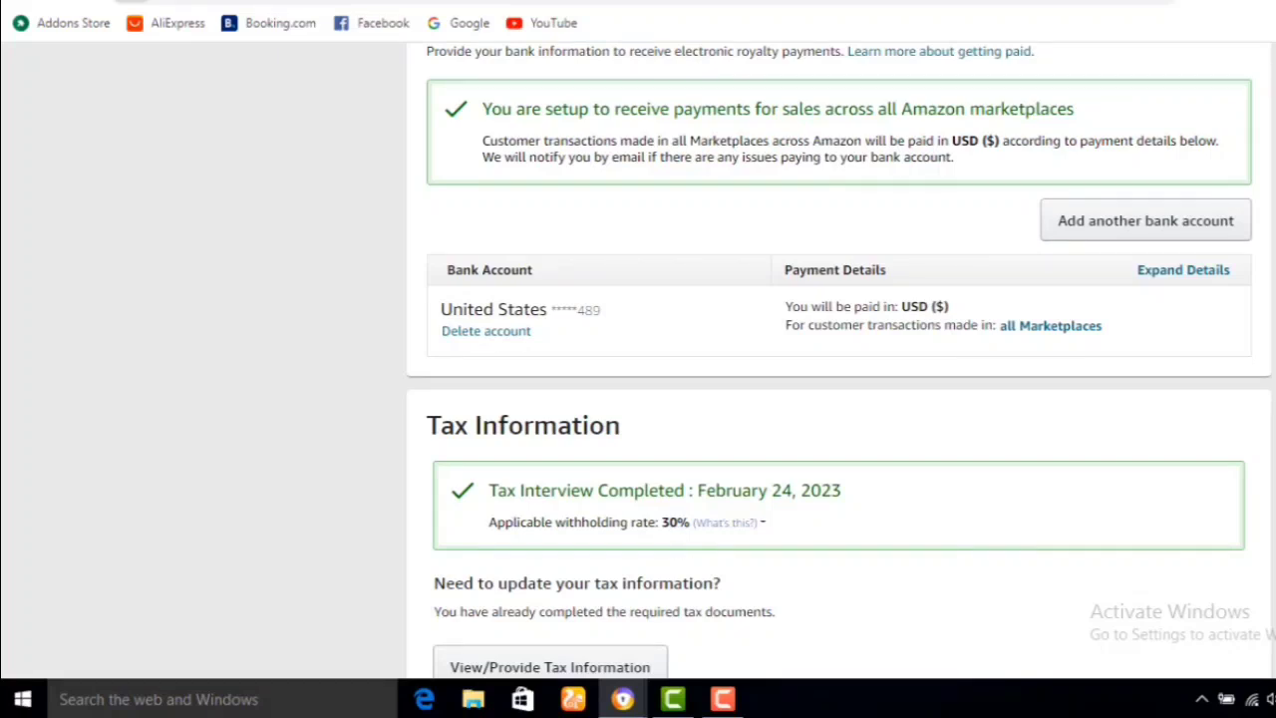
{"action": "scroll", "coordinate": [838, 359], "scroll_direction": "down", "scroll_amount": 2}
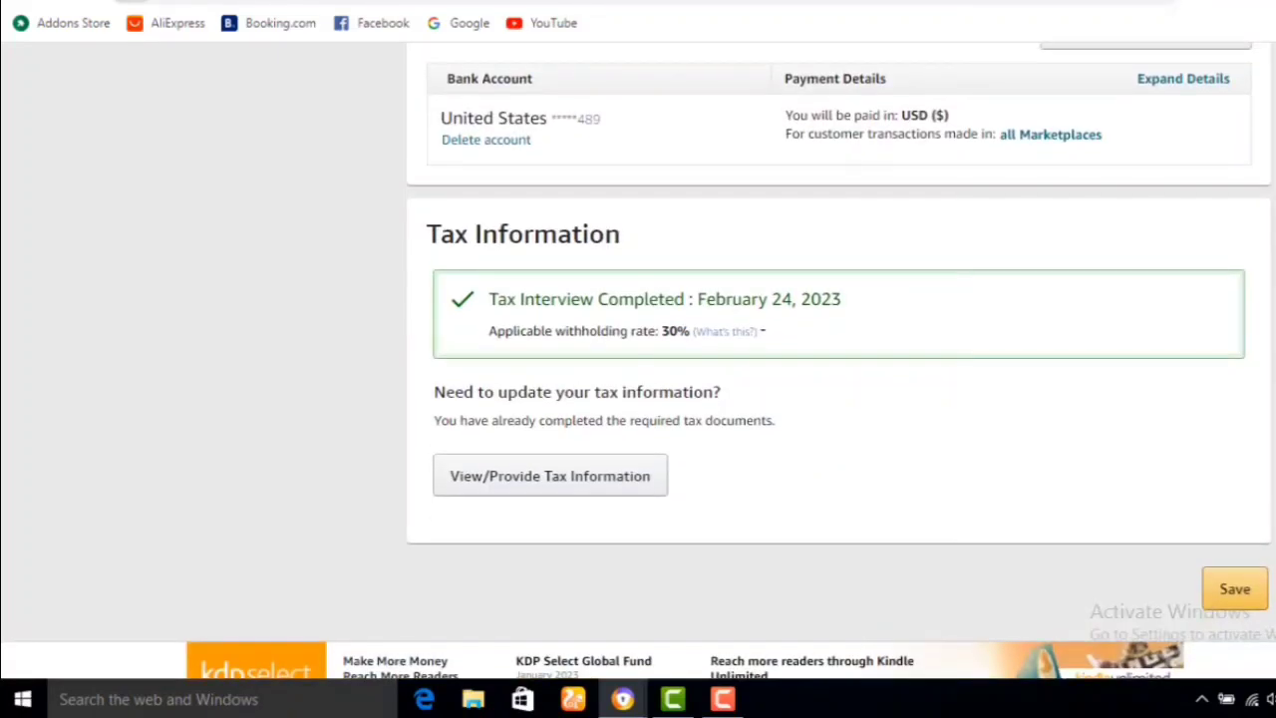
{"action": "left_click", "coordinate": [1242, 589]}
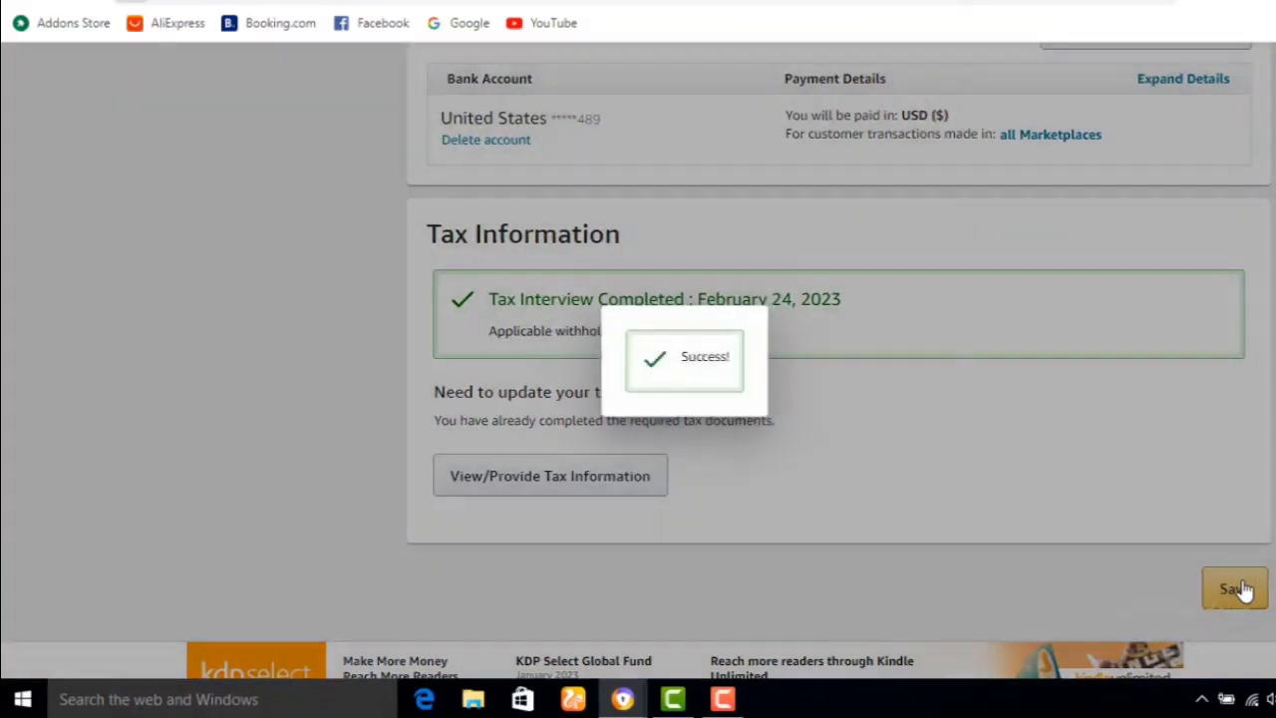